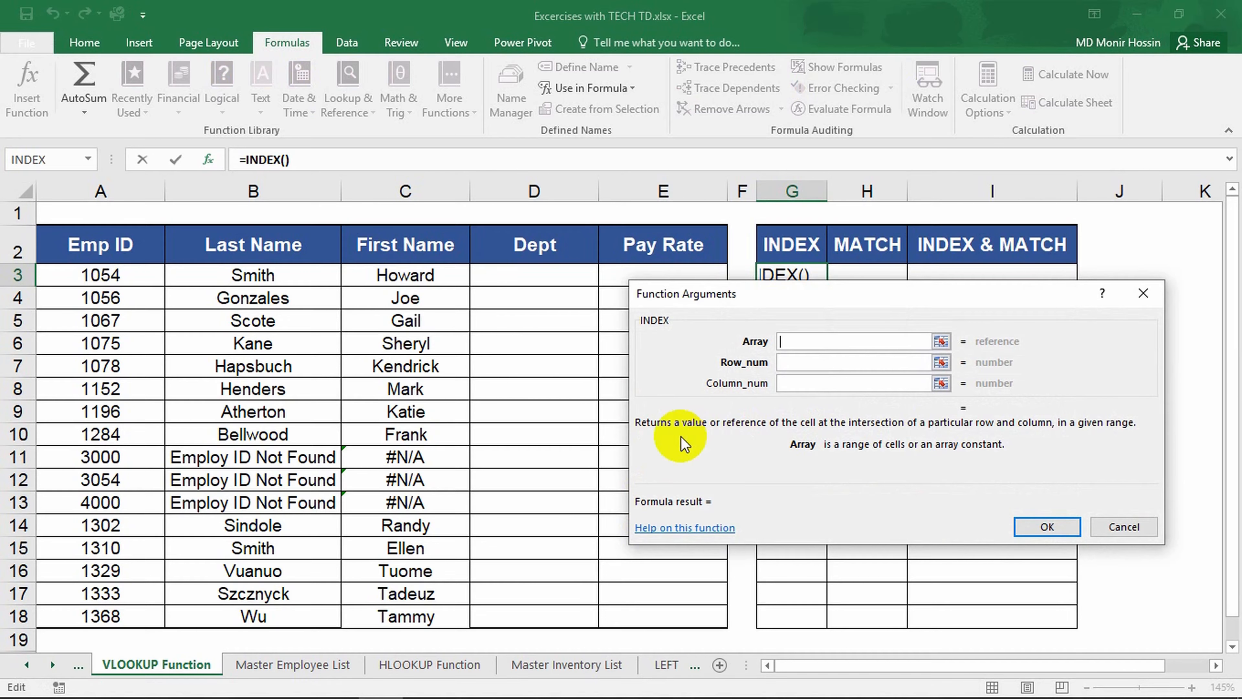
Complete the INDEX function in G3 with array C2:C18 and row number 7, leaving the column number empty.
left_click(410, 251)
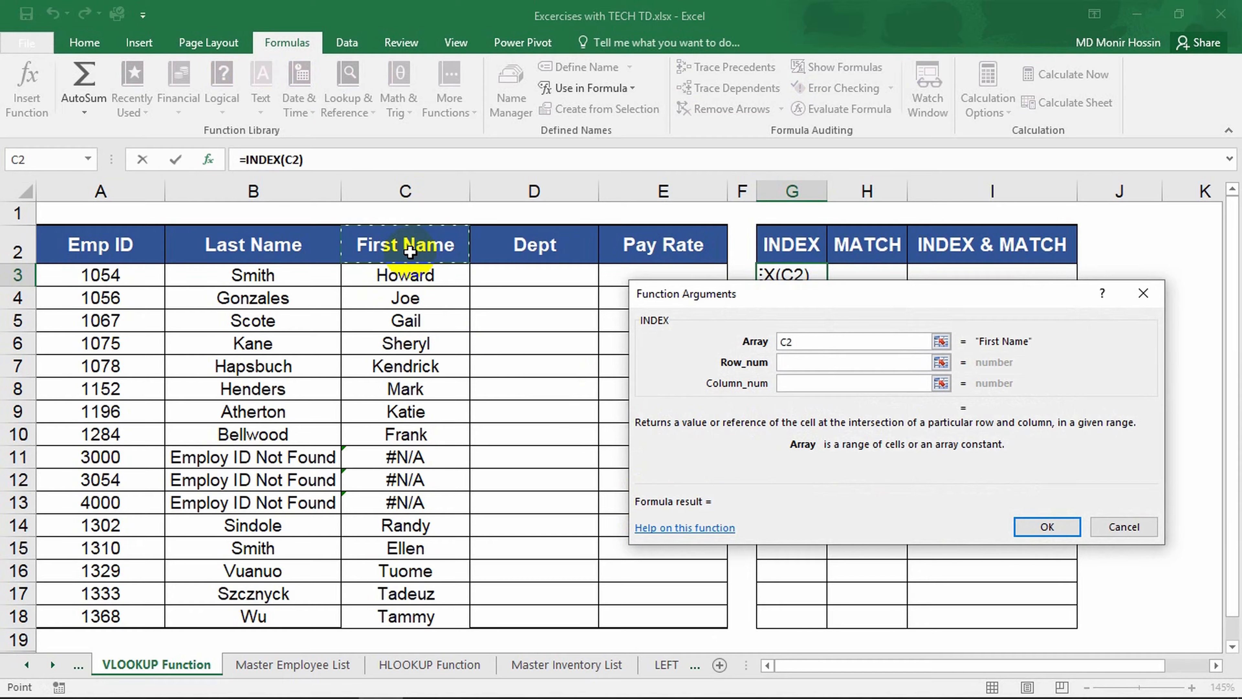
key("ctrl+shift+Down")
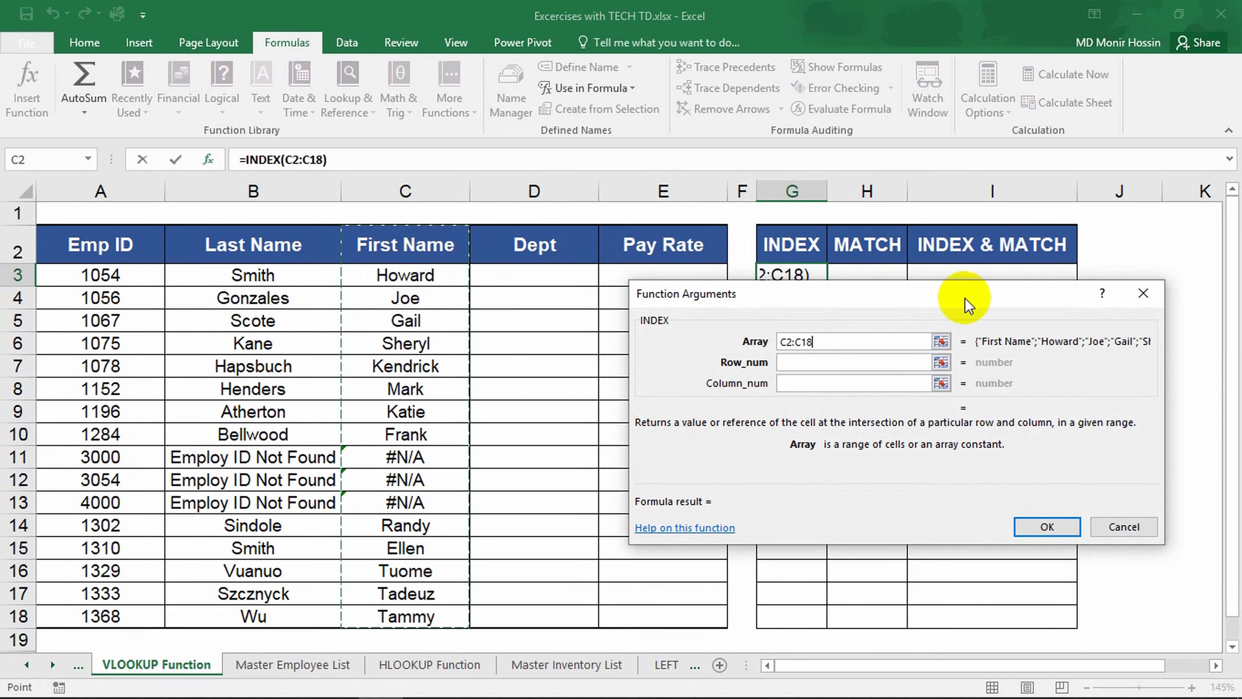
left_click(884, 363)
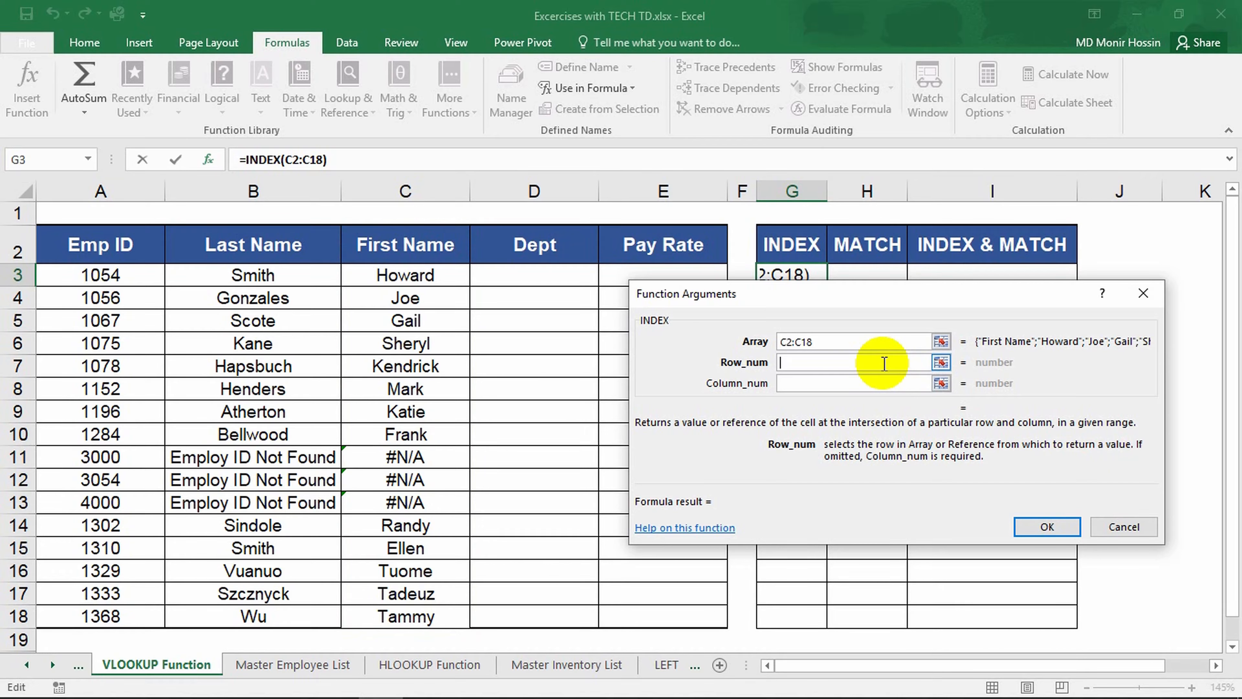
type("7")
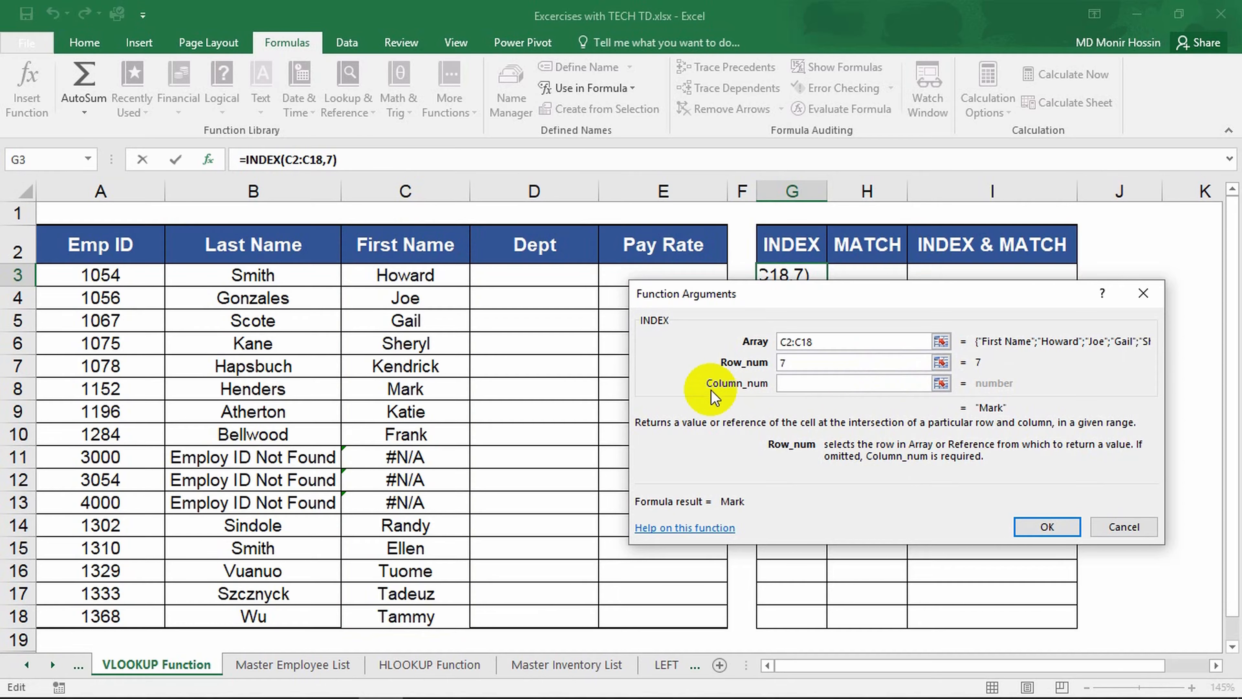
left_click(843, 390)
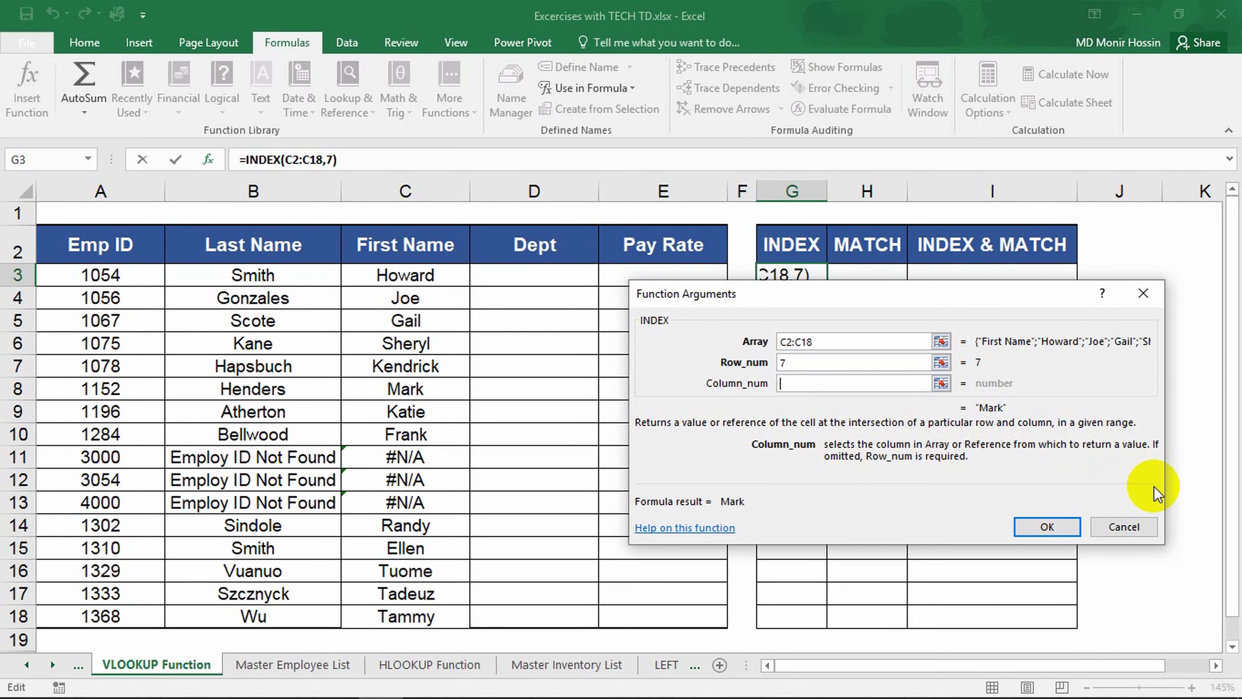
left_click(1057, 532)
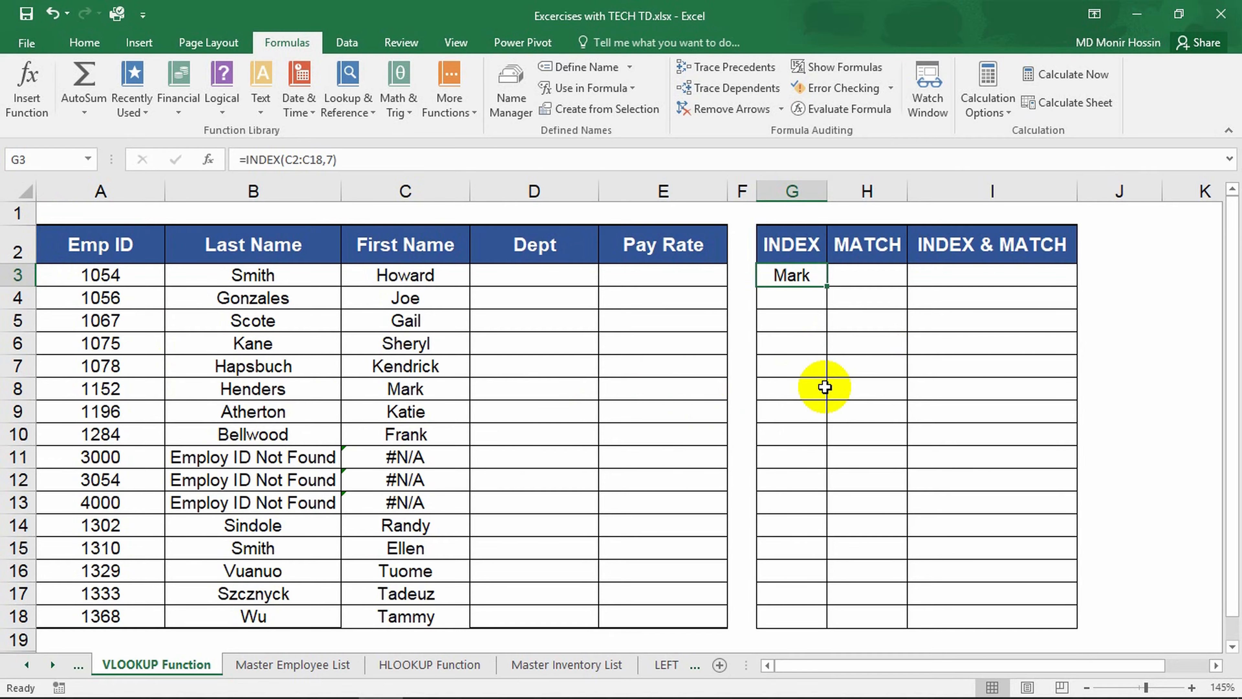
Insert a MATCH function in H3 with lookup value A15, lookup array A2:A18 and match type true.
left_click(868, 274)
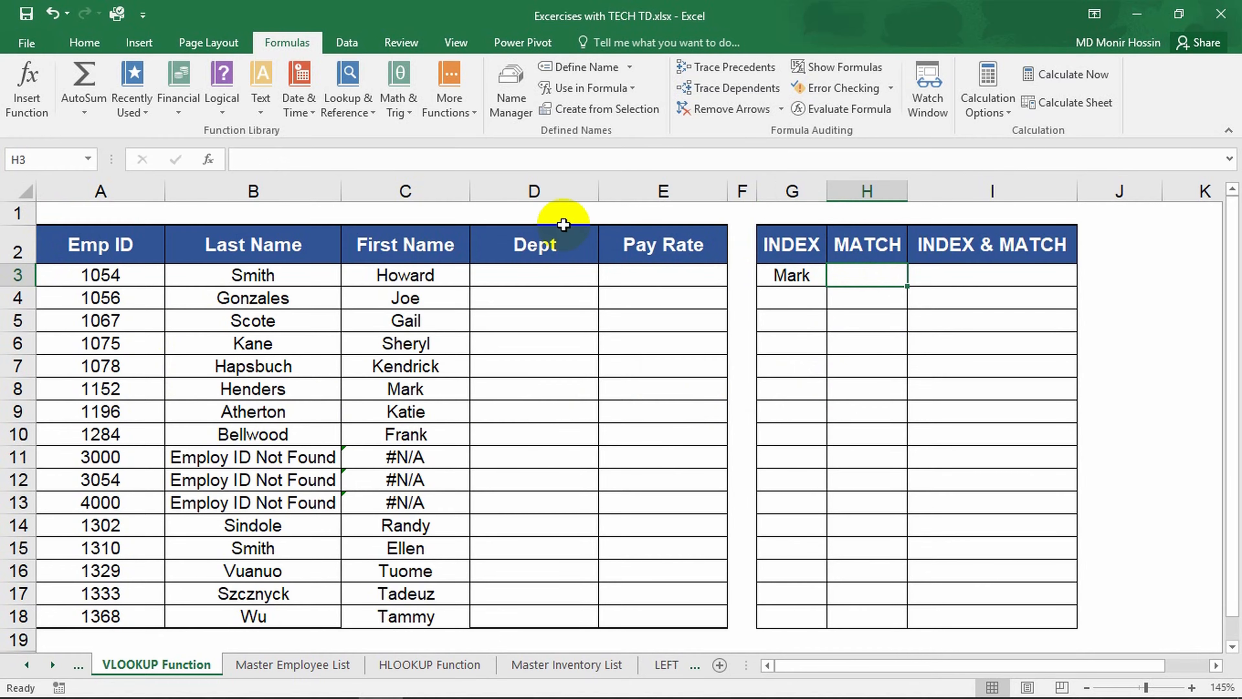
left_click(348, 105)
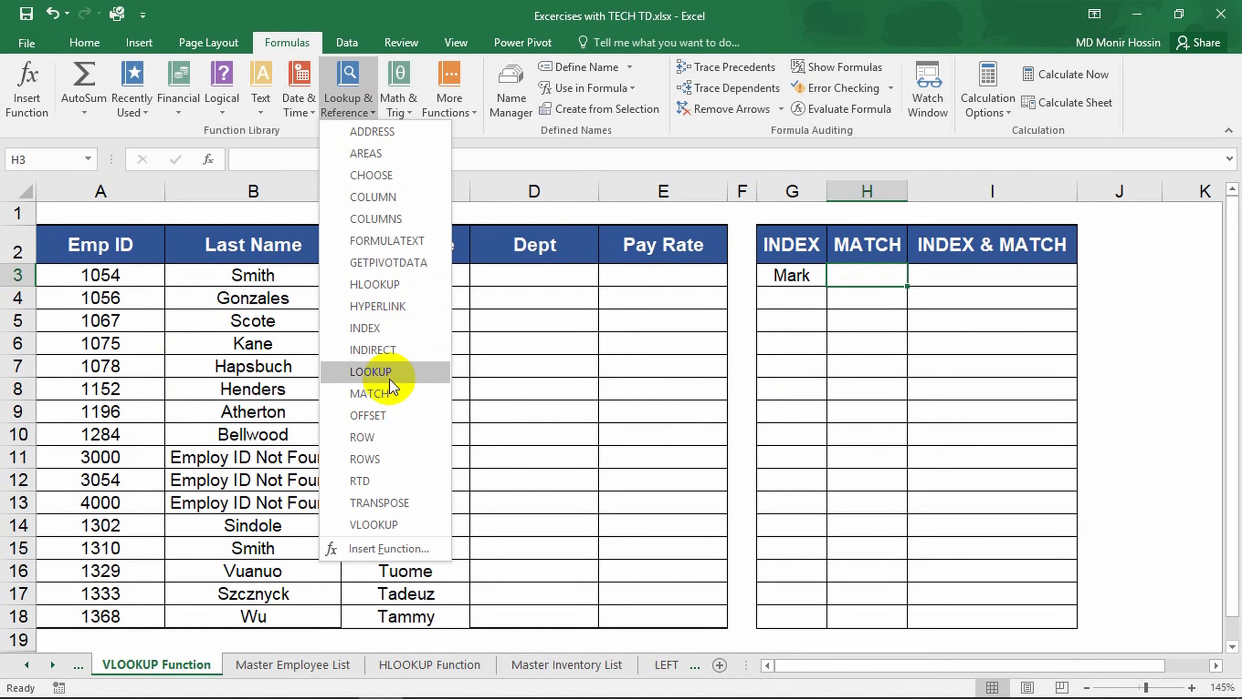
left_click(391, 399)
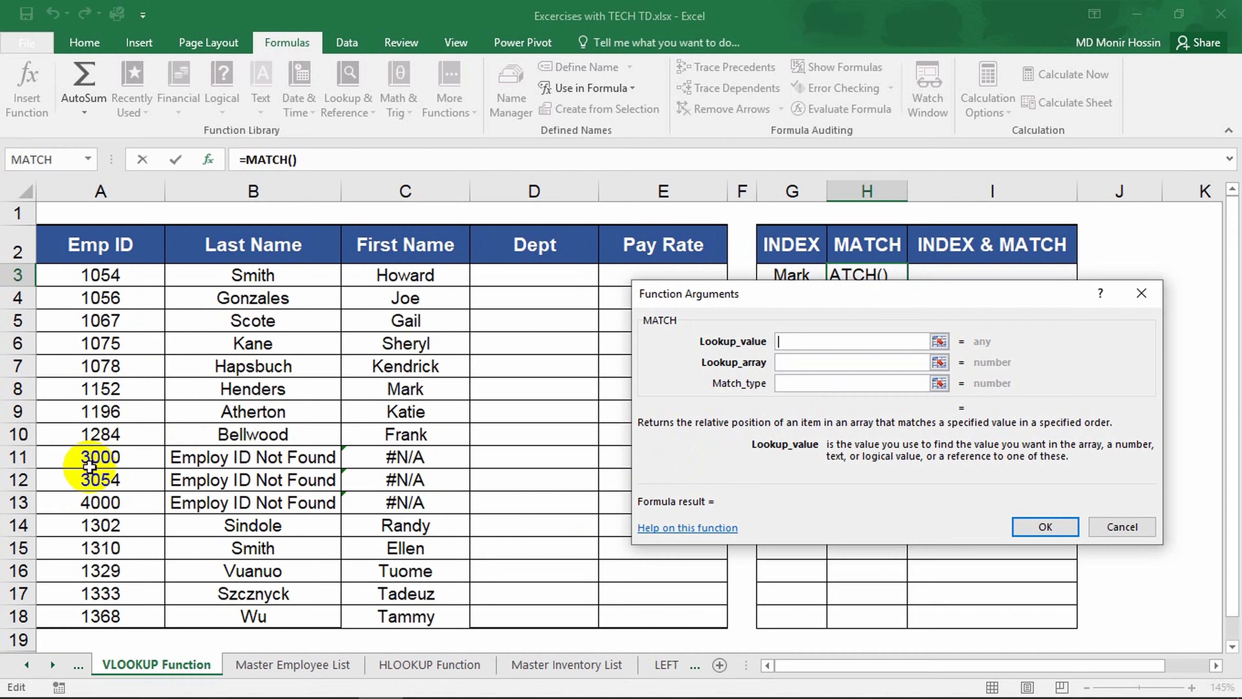
left_click(120, 548)
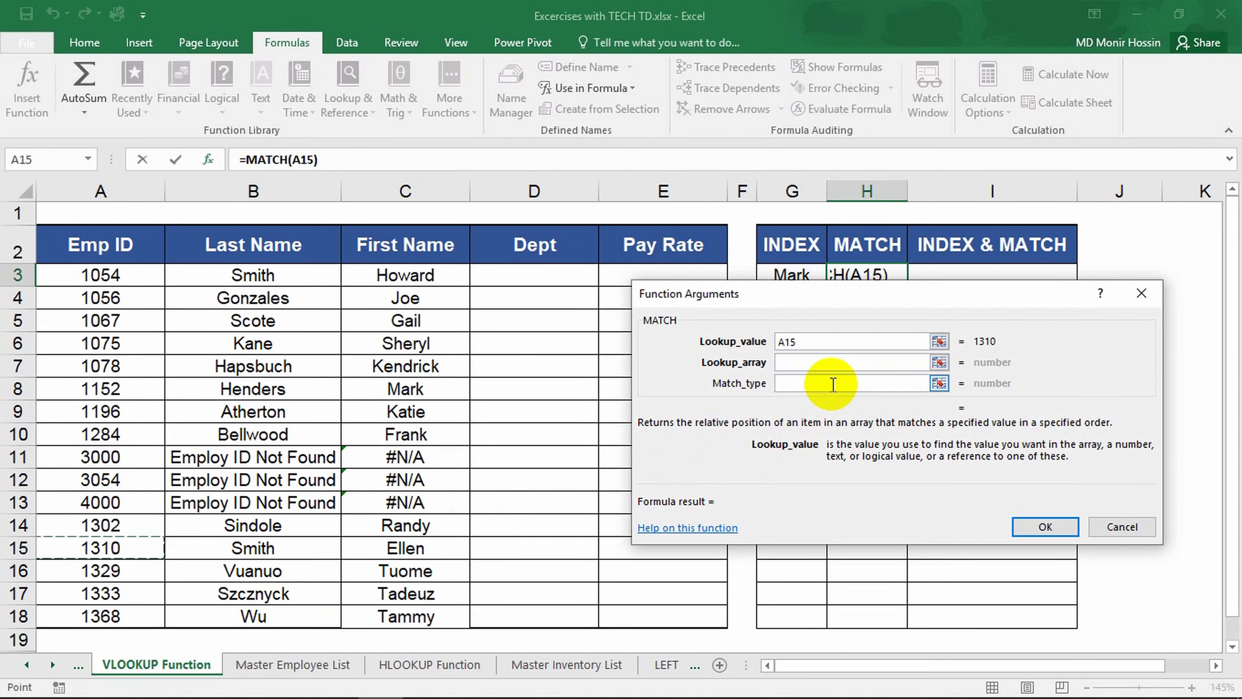
left_click(829, 365)
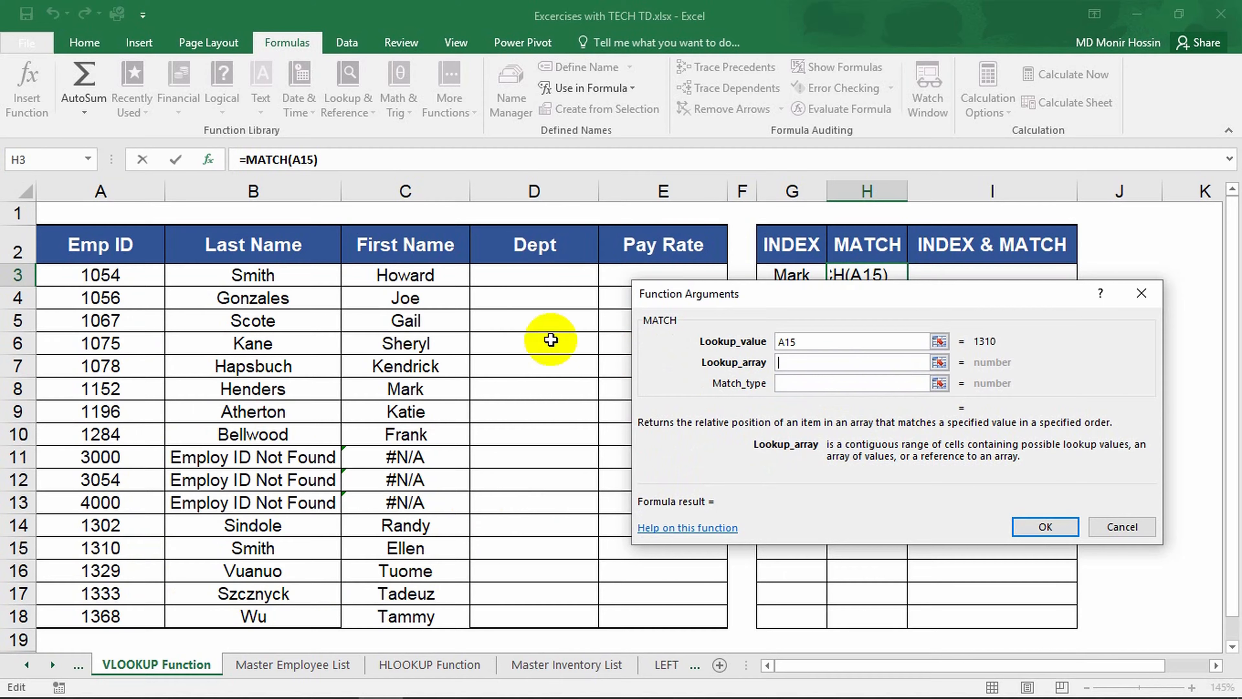
left_click(117, 244)
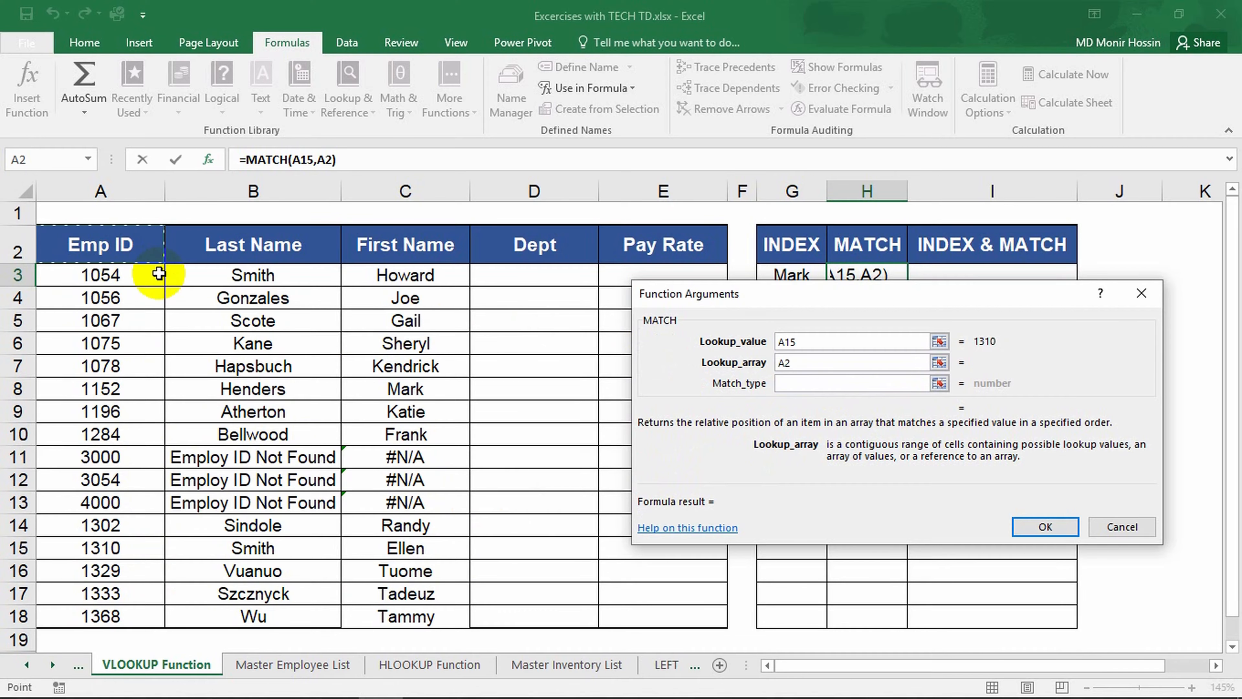
key("ctrl+shift+Down")
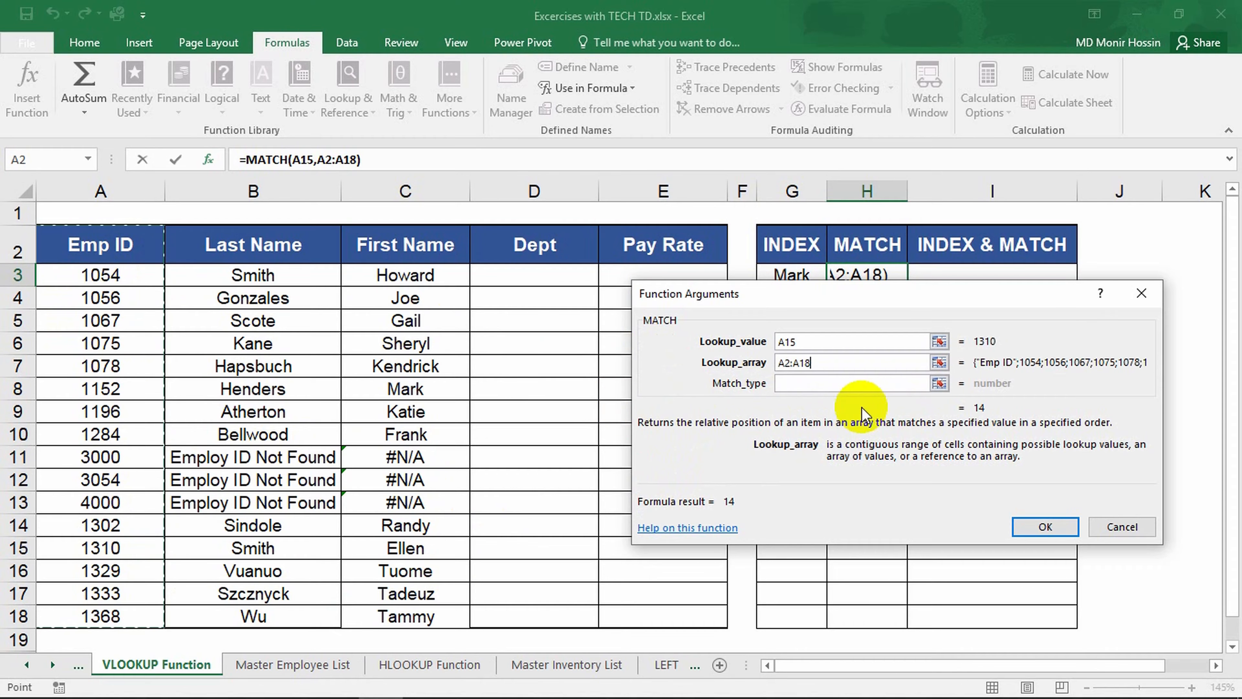
left_click(846, 384)
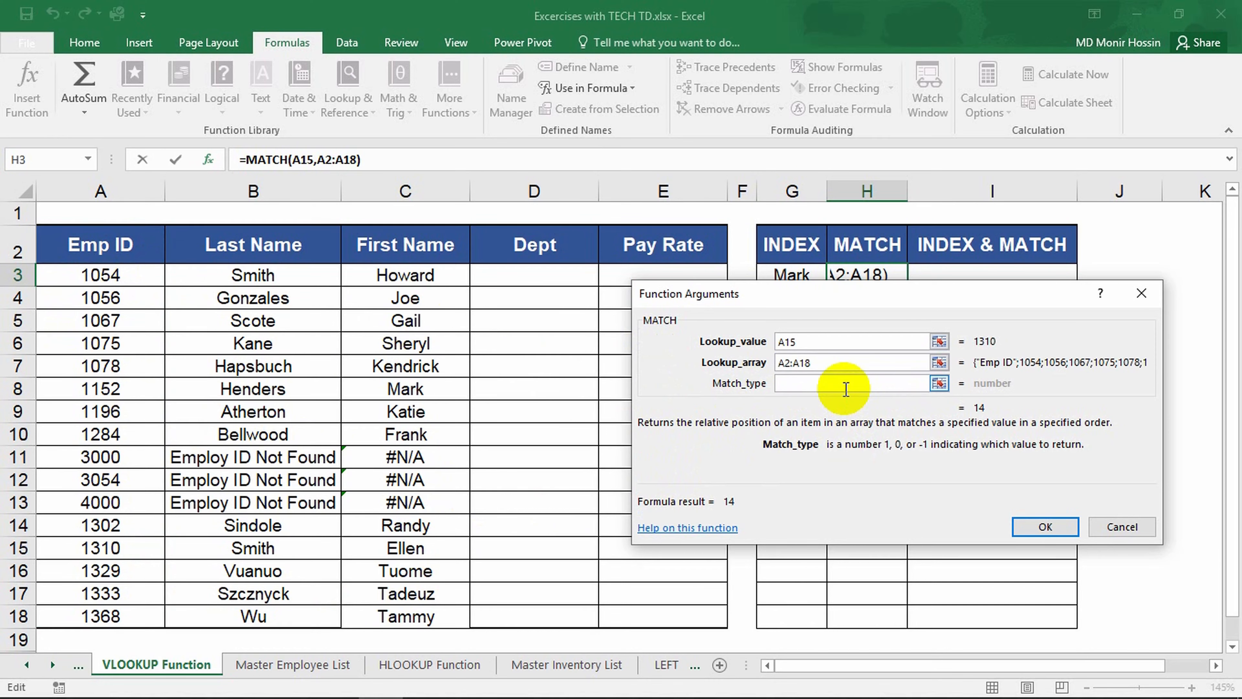
type("true")
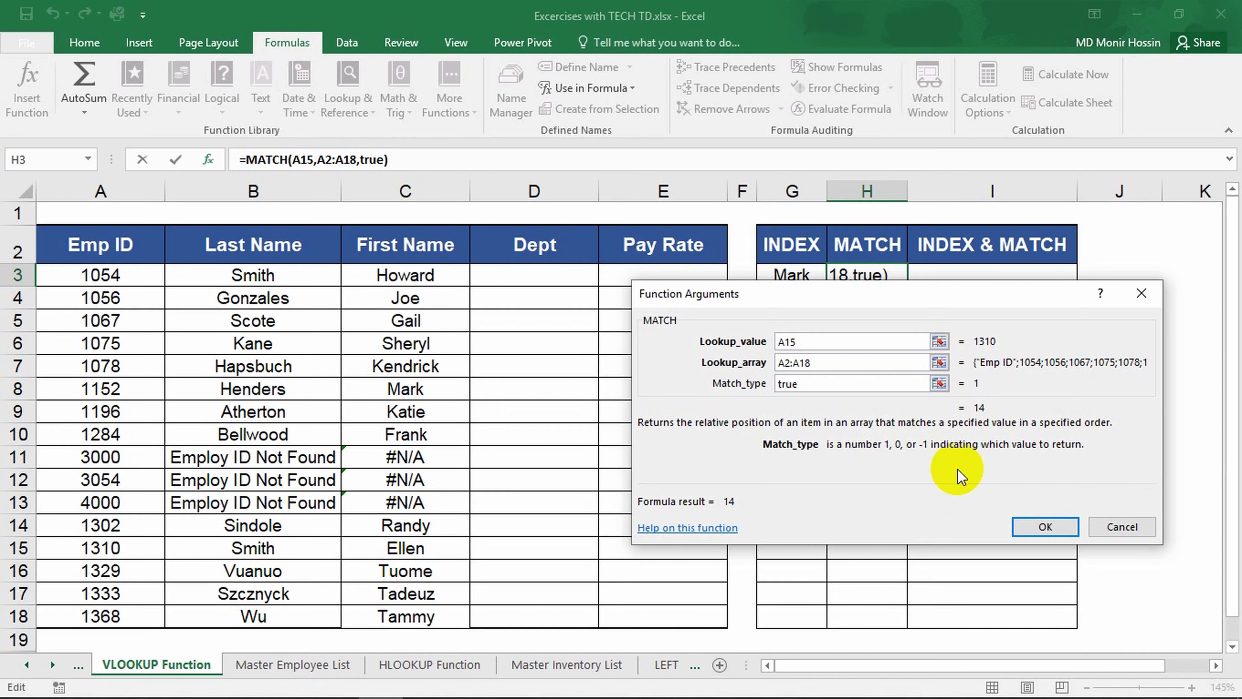
left_click(1046, 528)
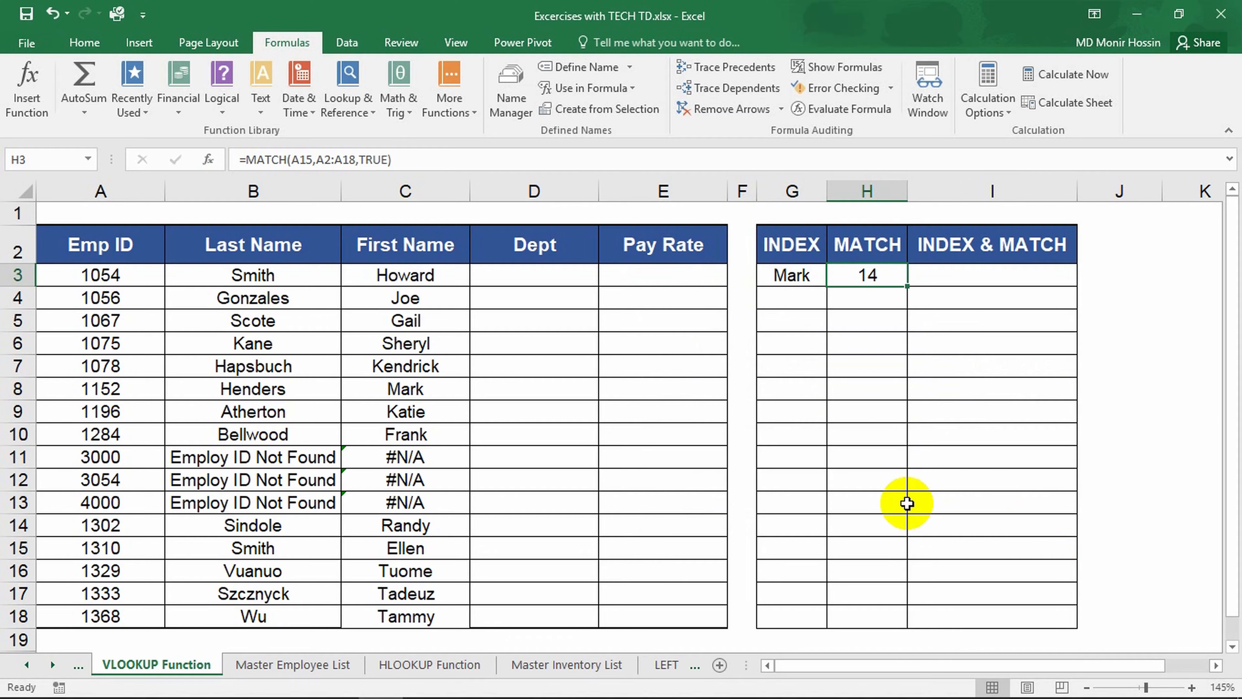
Count the Emp ID cells one by one from header A2 down to A15 and compare with the MATCH result in H3.
left_click(140, 249)
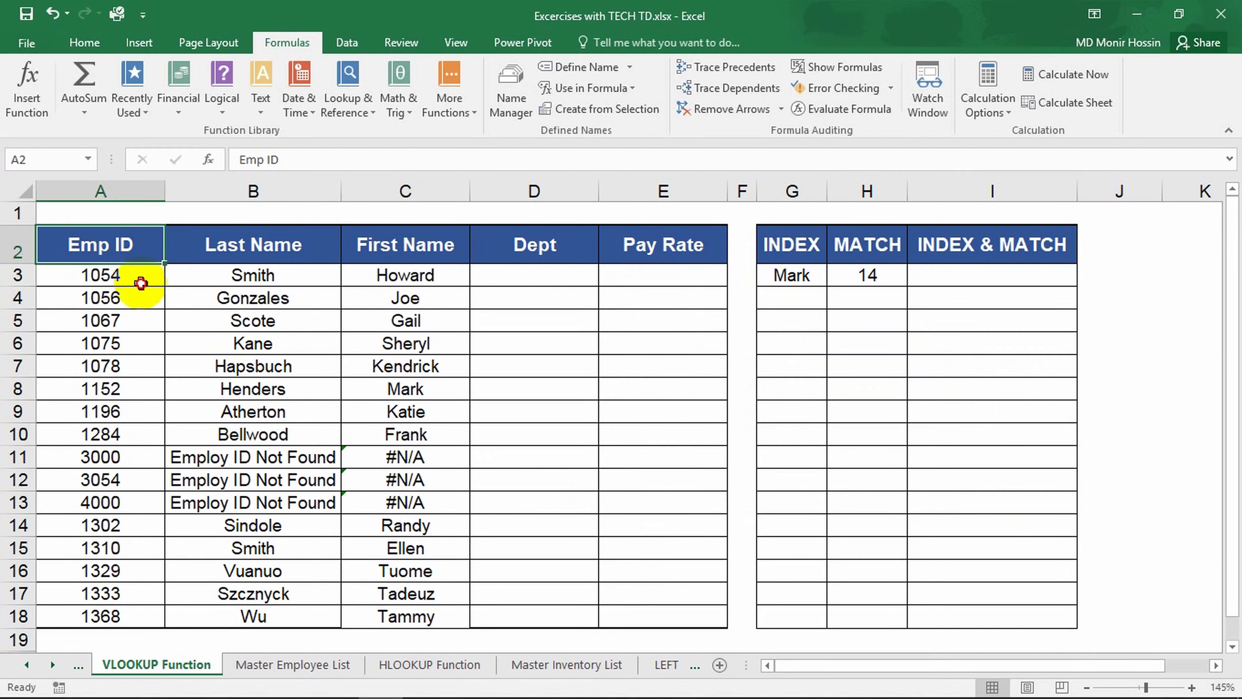
left_click(140, 281)
left_click(145, 299)
left_click(147, 323)
left_click(151, 347)
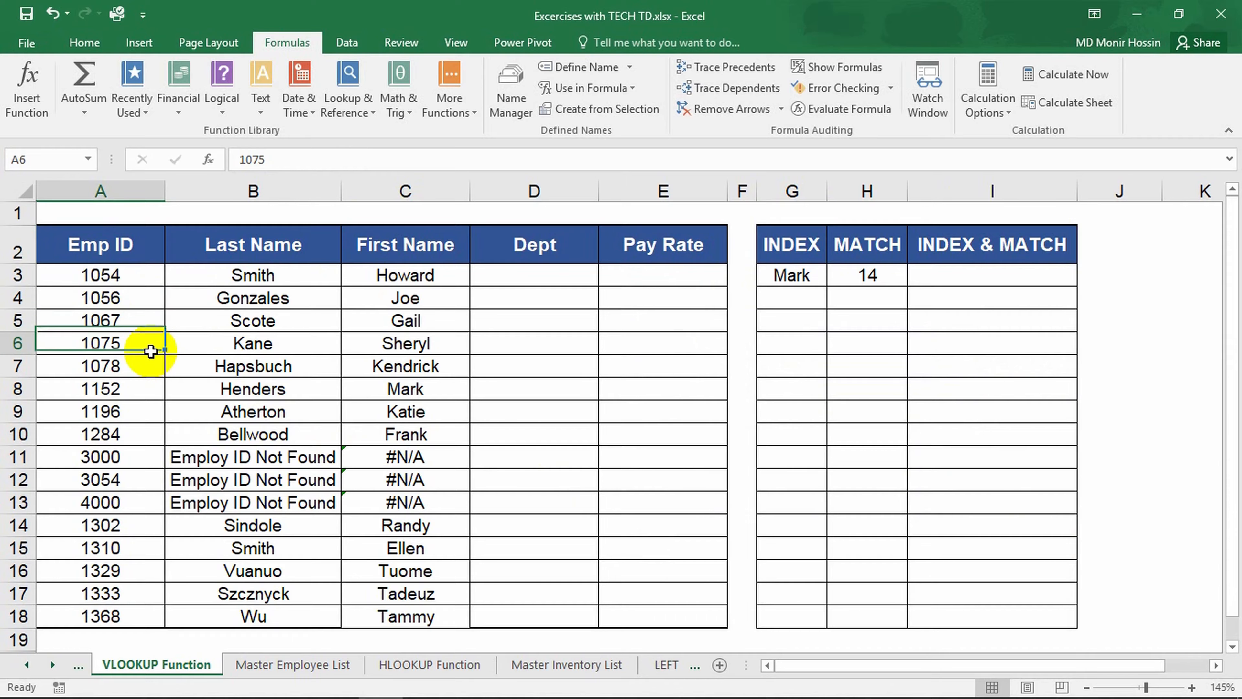
left_click(152, 364)
left_click(154, 390)
left_click(148, 412)
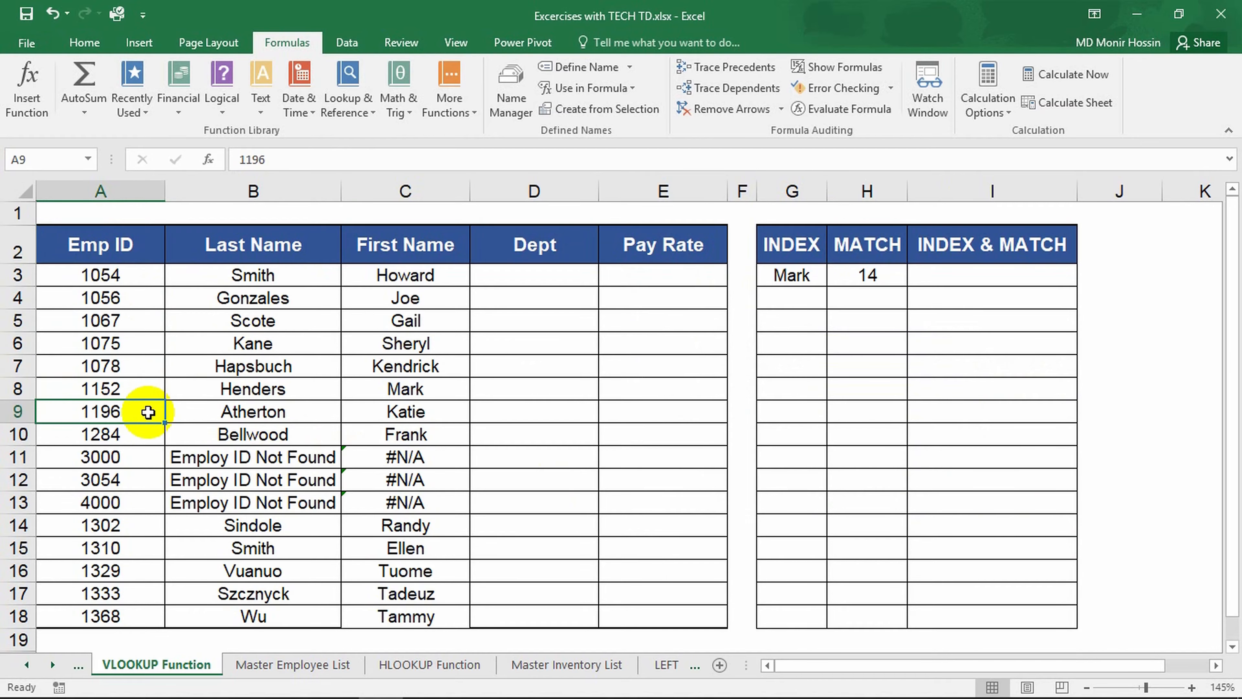
left_click(150, 434)
left_click(149, 457)
left_click(145, 481)
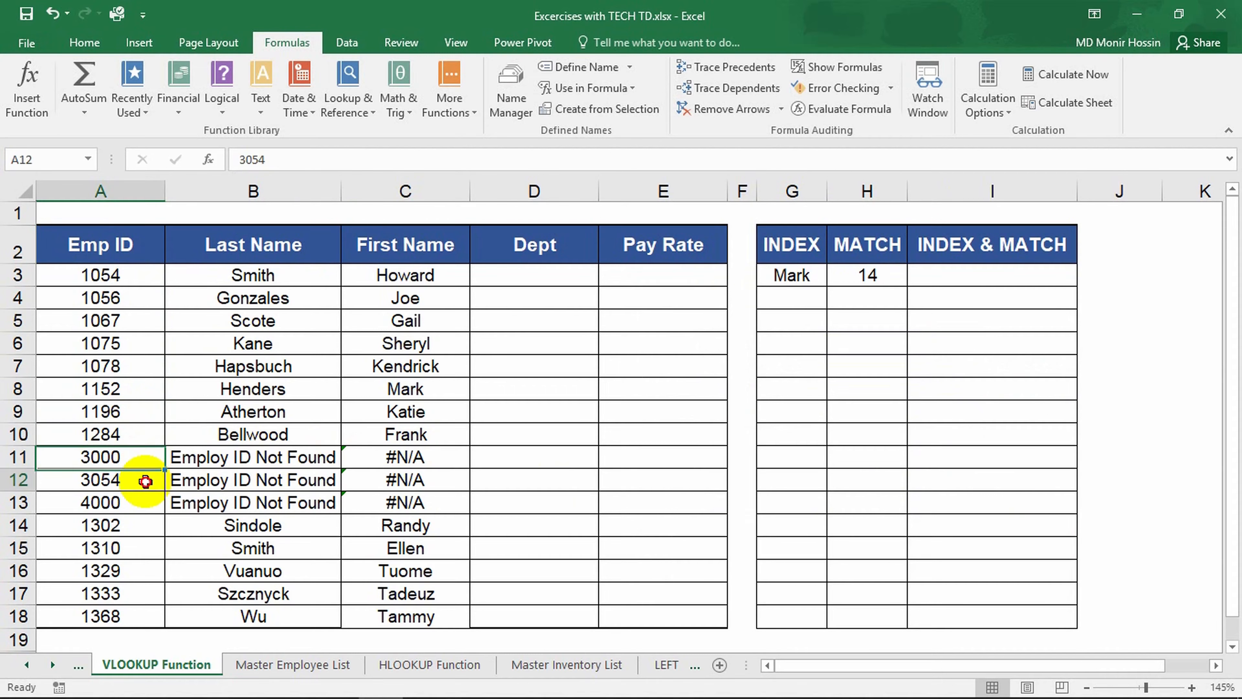
left_click(144, 504)
left_click(139, 527)
left_click(140, 552)
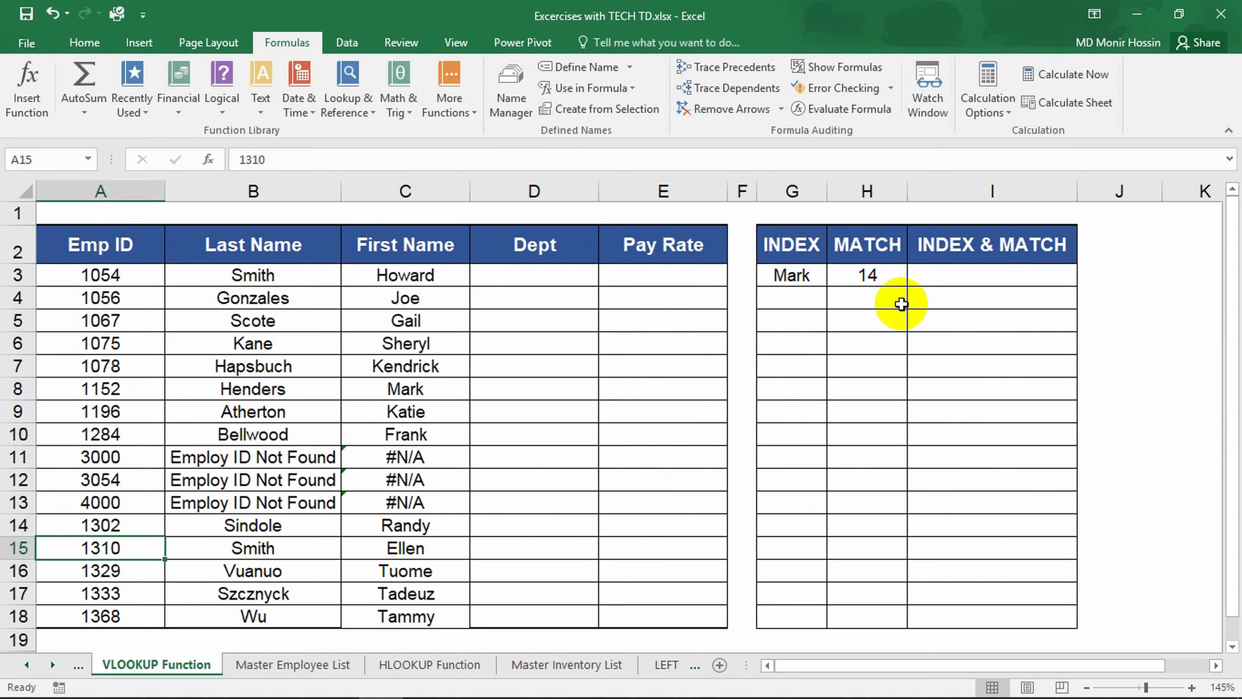
left_click(875, 275)
left_click(890, 349)
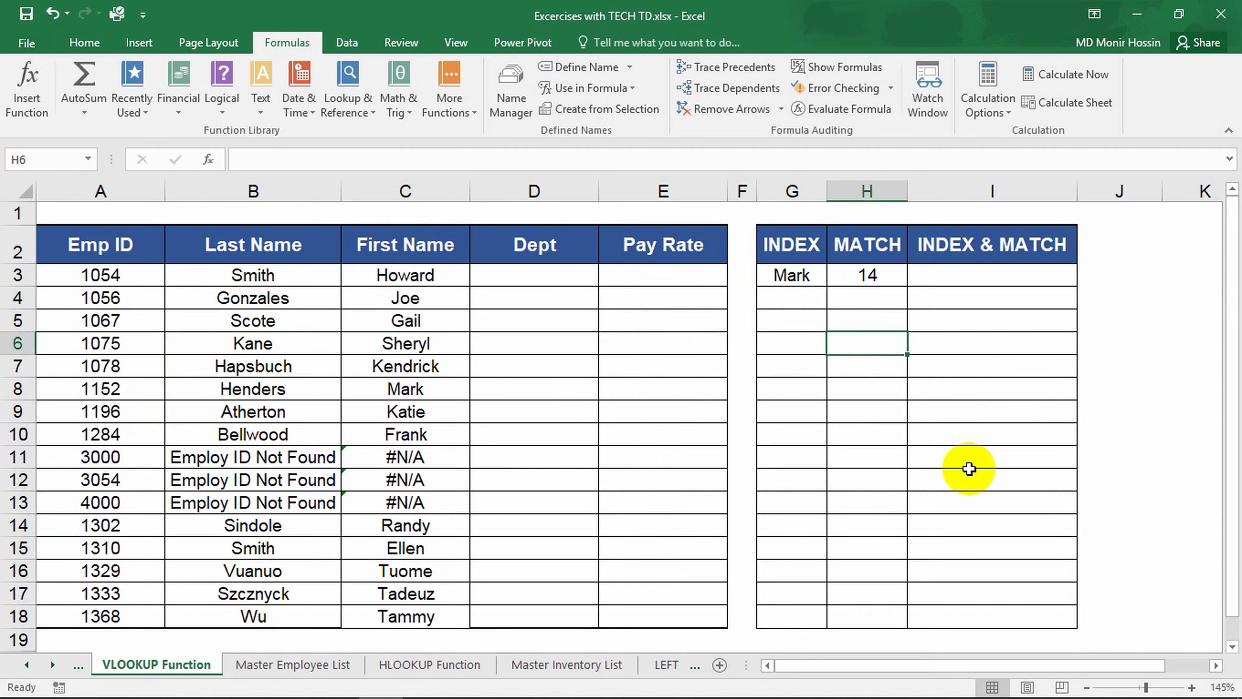
Select I3, look through the records and First Name column on the Master Employee List sheet, and return to the VLOOKUP Function sheet.
left_click(988, 280)
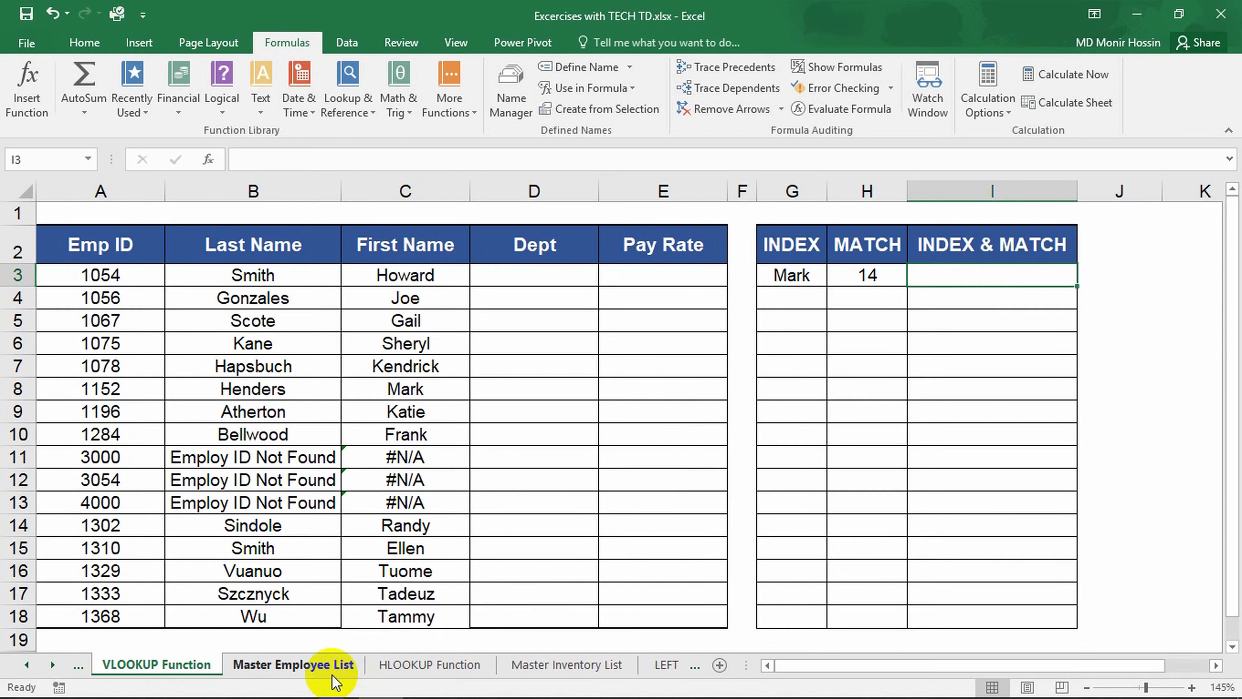
left_click(325, 665)
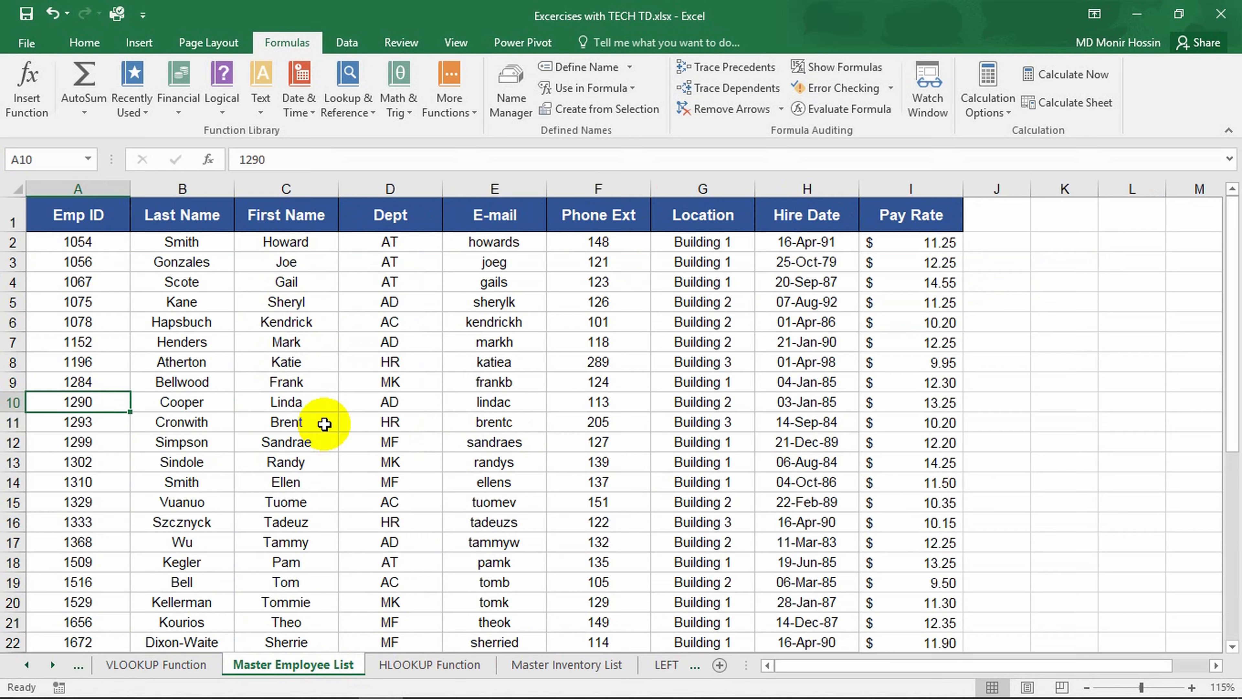
scroll(322, 430, "down", 2)
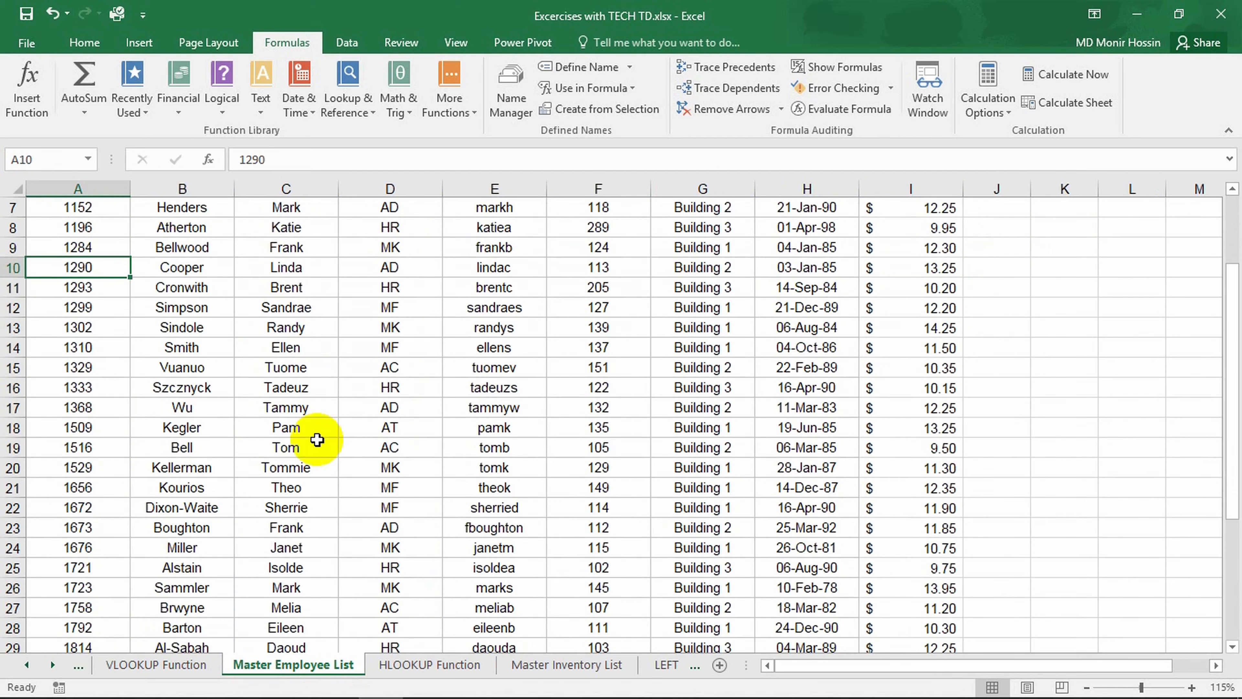
scroll(331, 436, "down", 2)
scroll(333, 443, "up", 4)
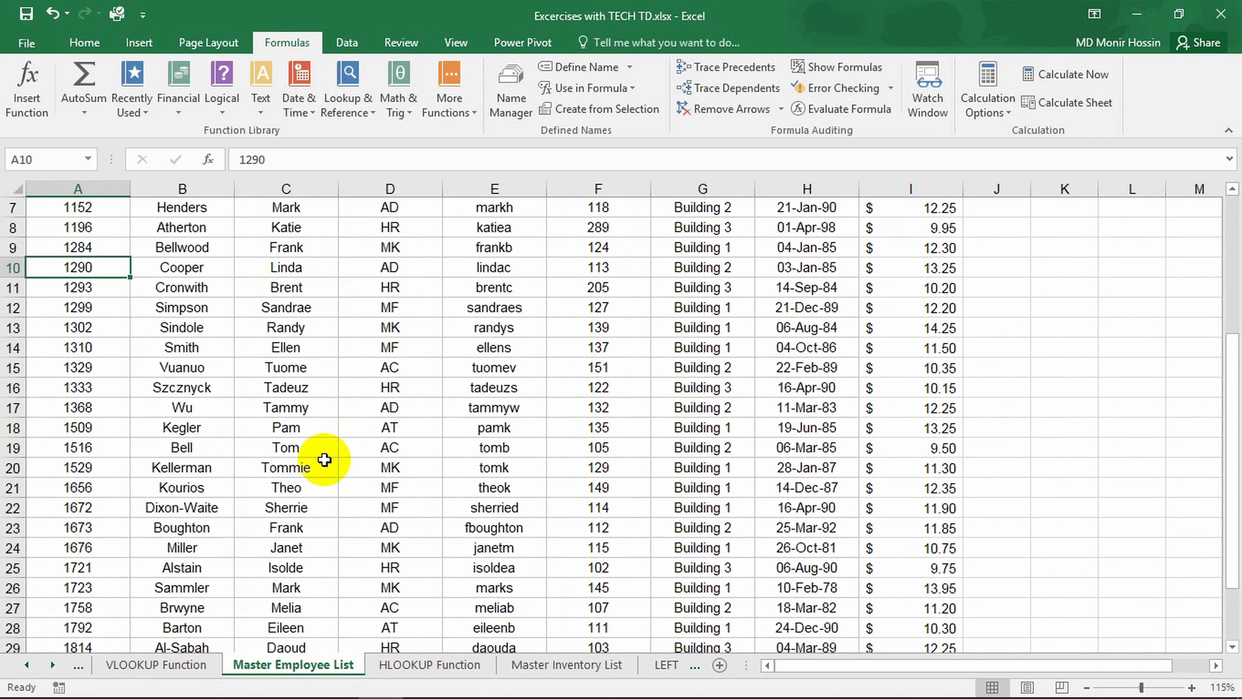
scroll(324, 458, "down", 6)
scroll(324, 460, "up", 6)
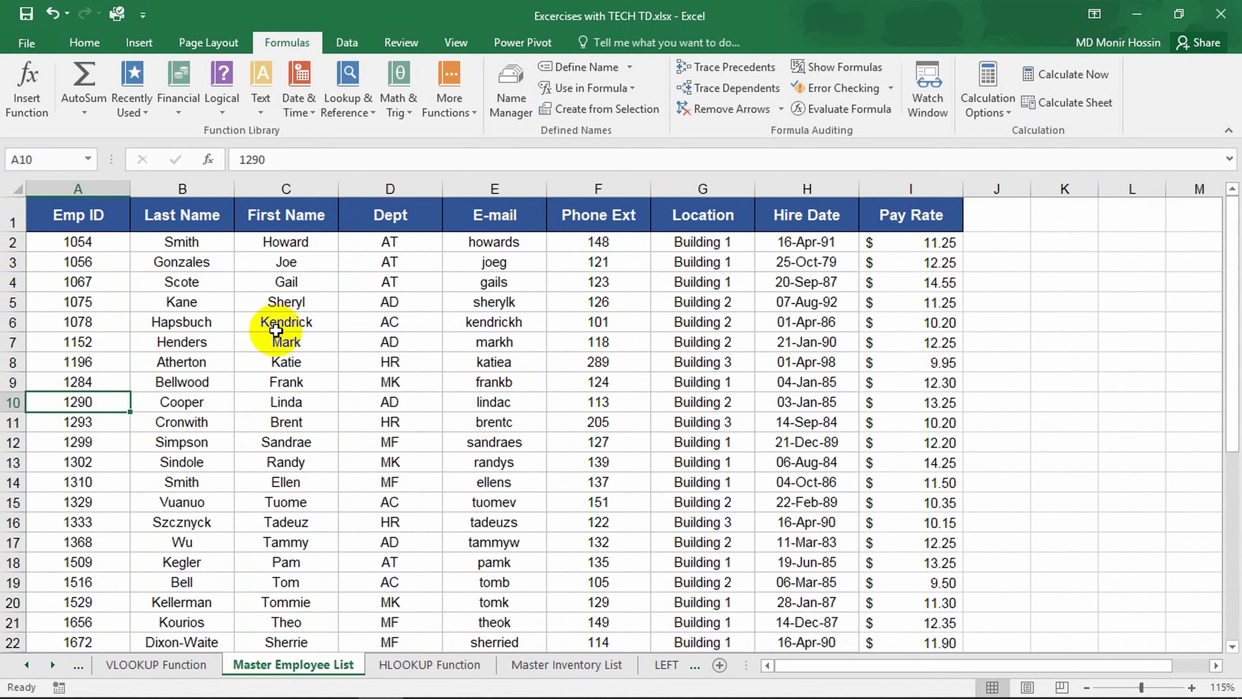
left_click(300, 257)
left_click(301, 301)
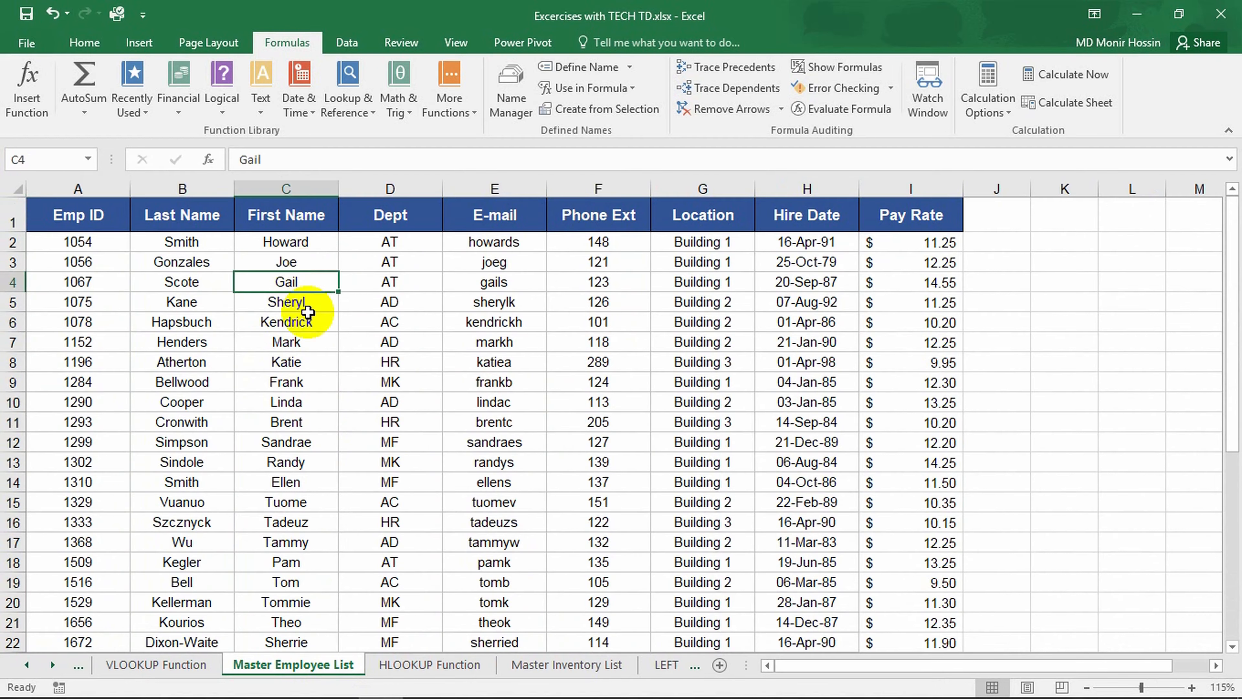
left_click(307, 362)
left_click(318, 402)
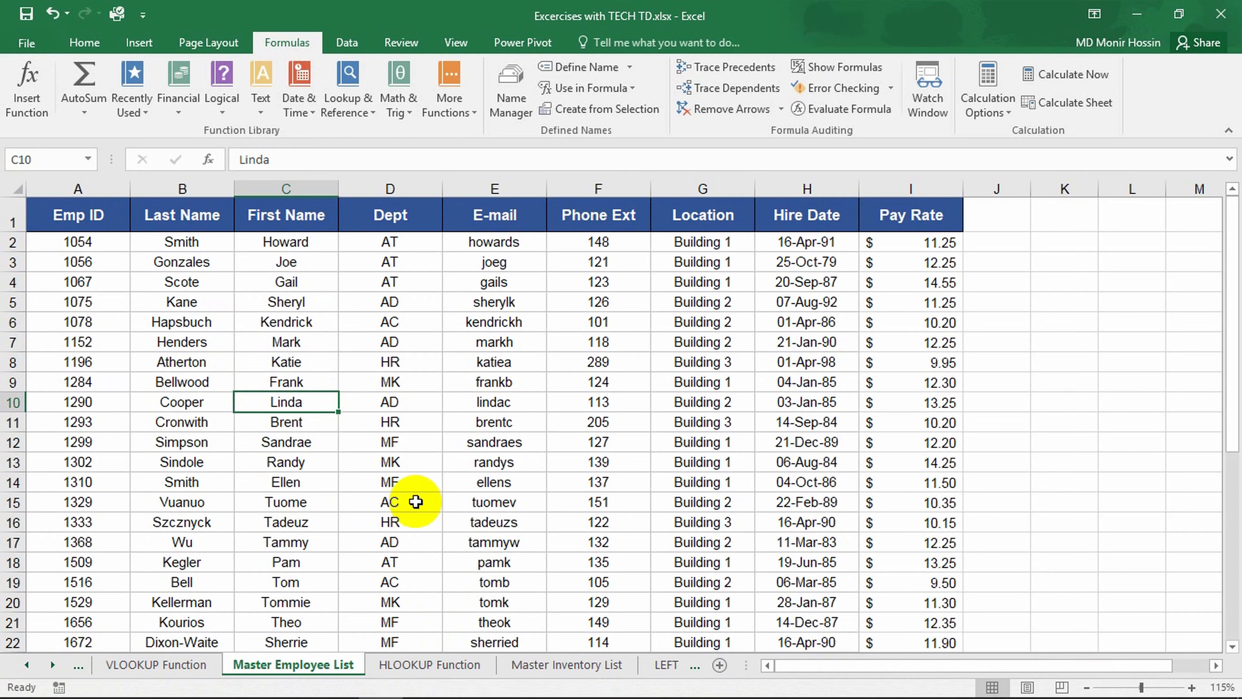
left_click(210, 663)
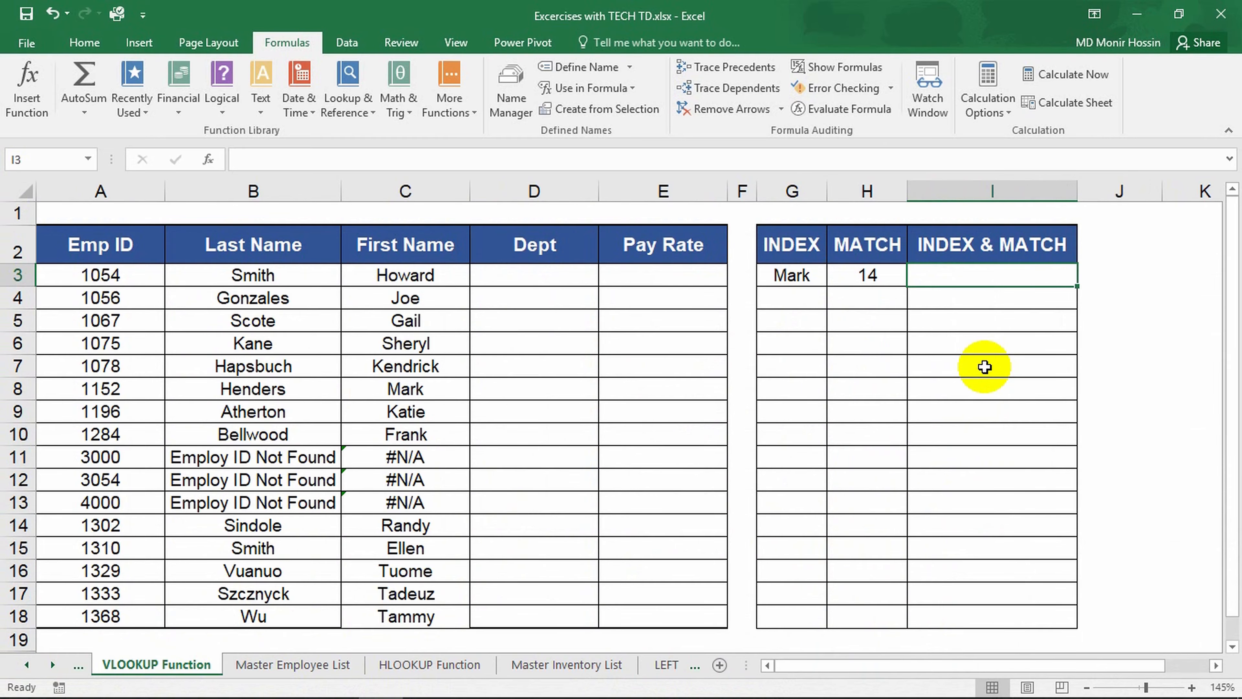
Insert an INDEX function in I3 using the array form, with Master Employee List C1:C38 as the array.
left_click(365, 112)
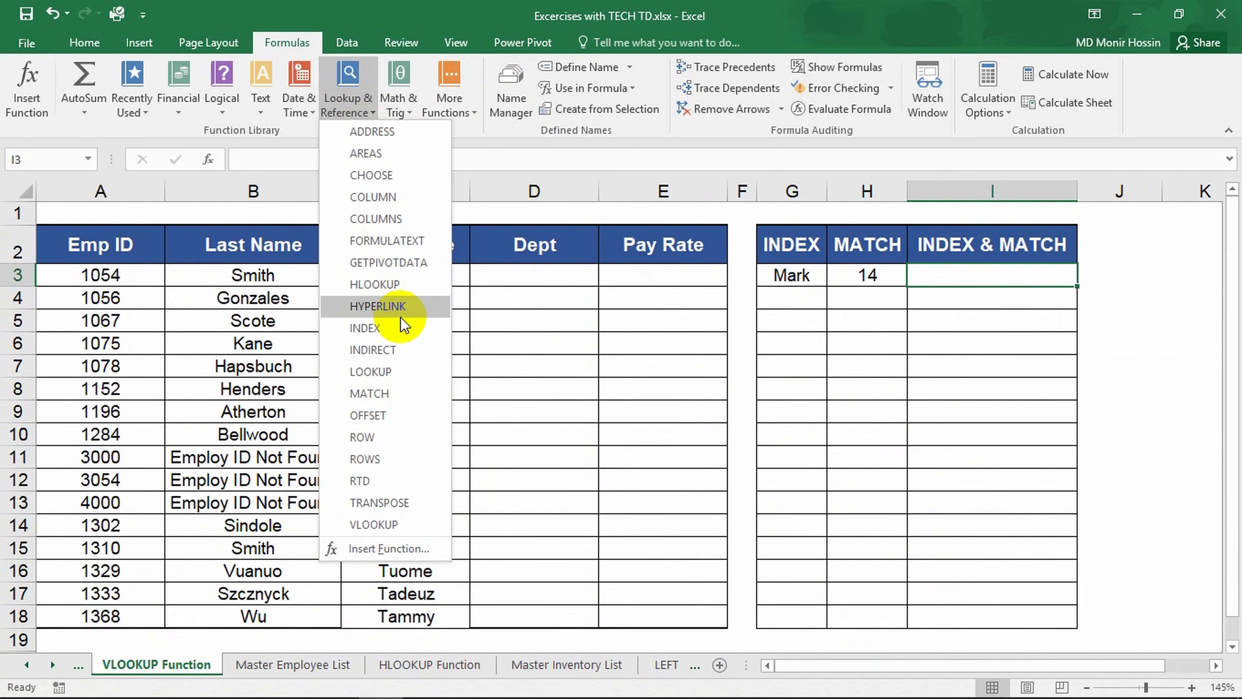
left_click(401, 327)
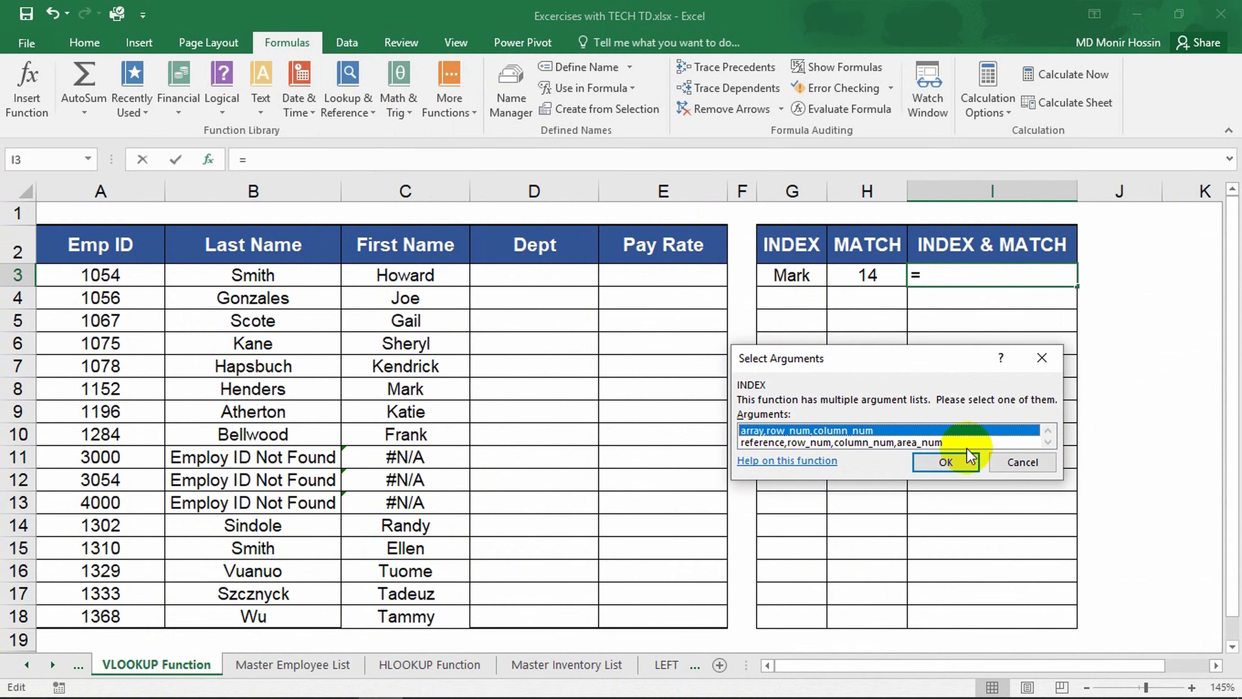
left_click(946, 463)
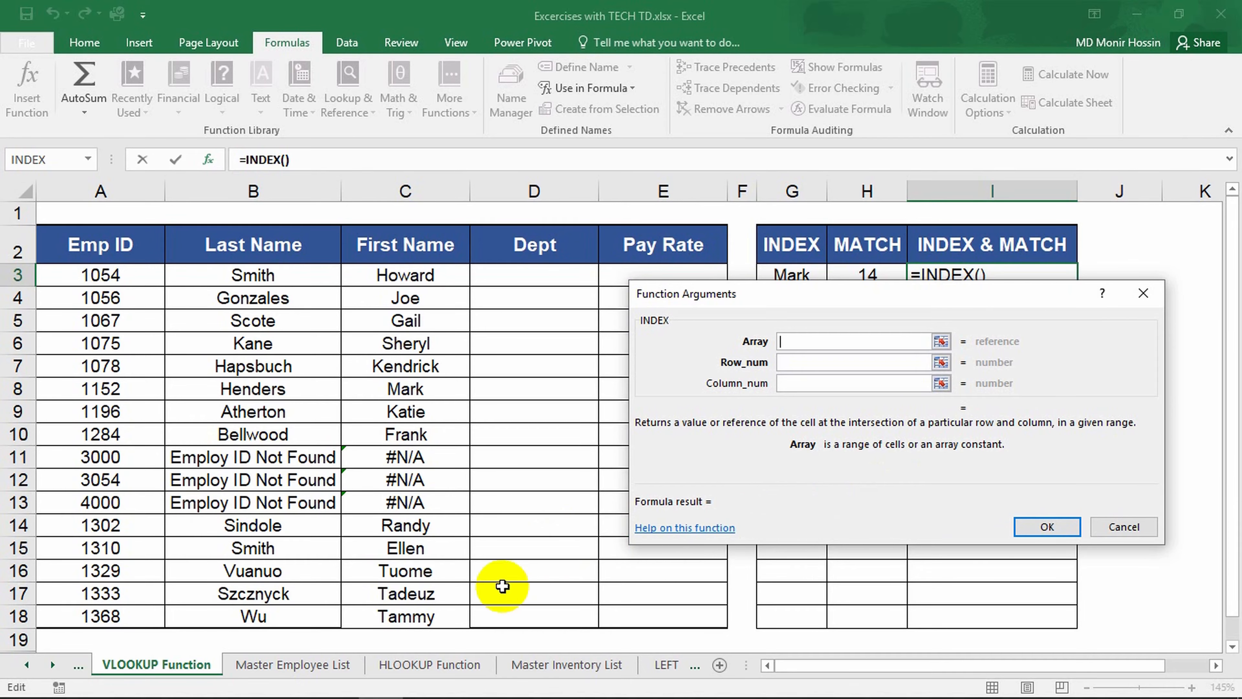
left_click(306, 664)
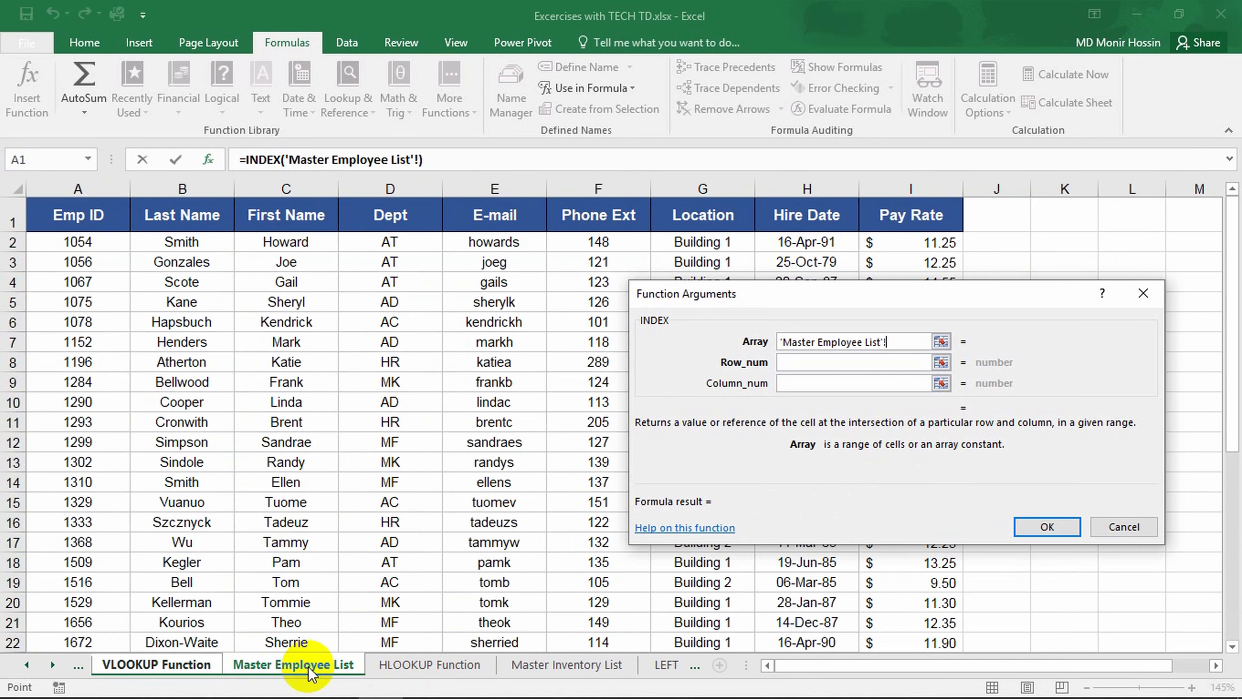
left_click(286, 223)
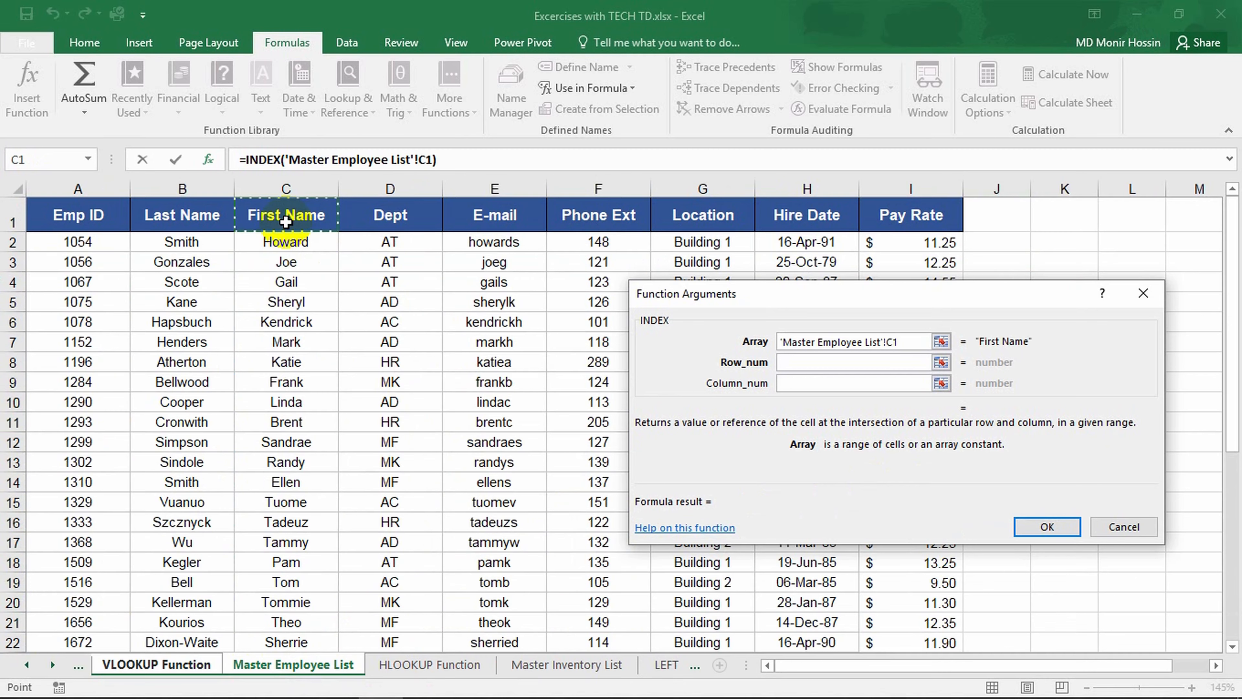
key("ctrl+shift+Down")
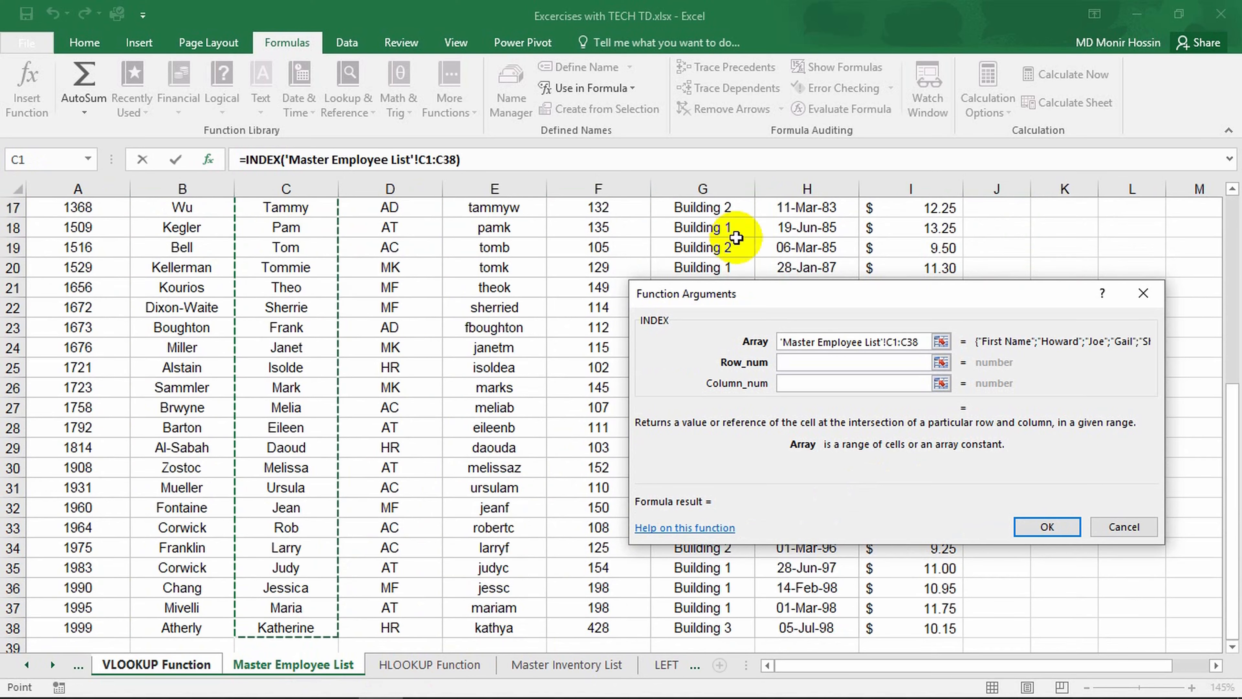
Append +'Master Employee List'!A1:I38 to the INDEX array argument.
left_click(810, 362)
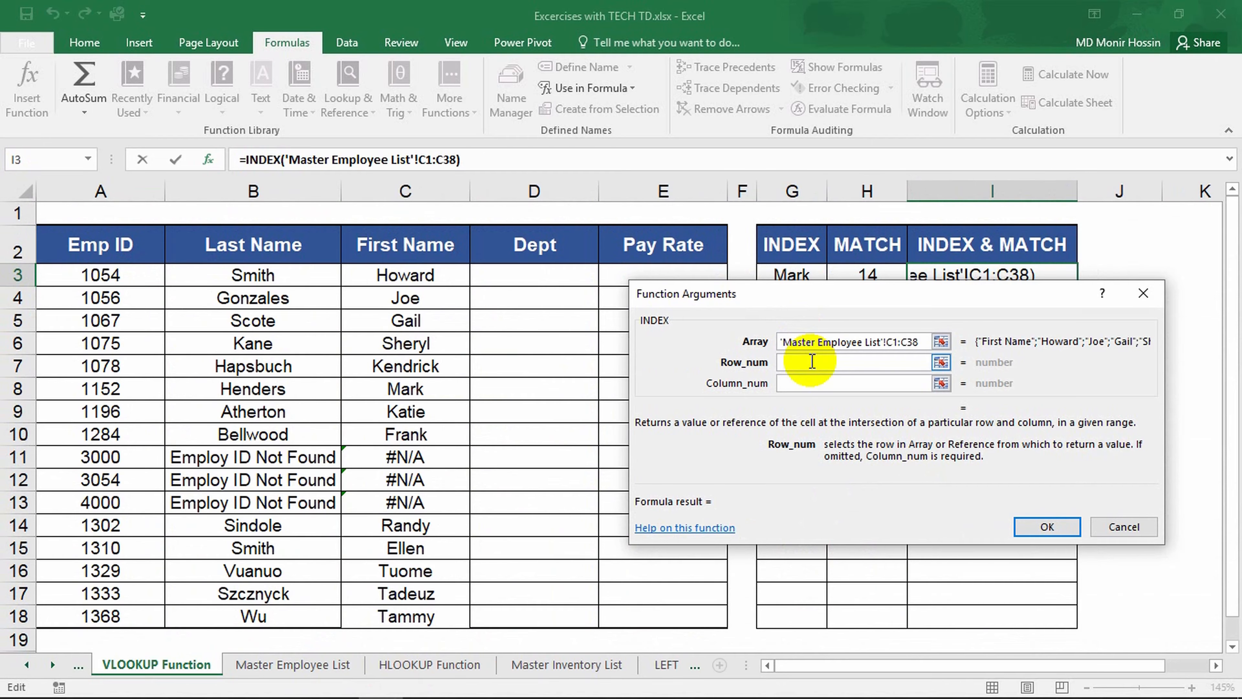
type("+")
key("ctrl+Page_Down")
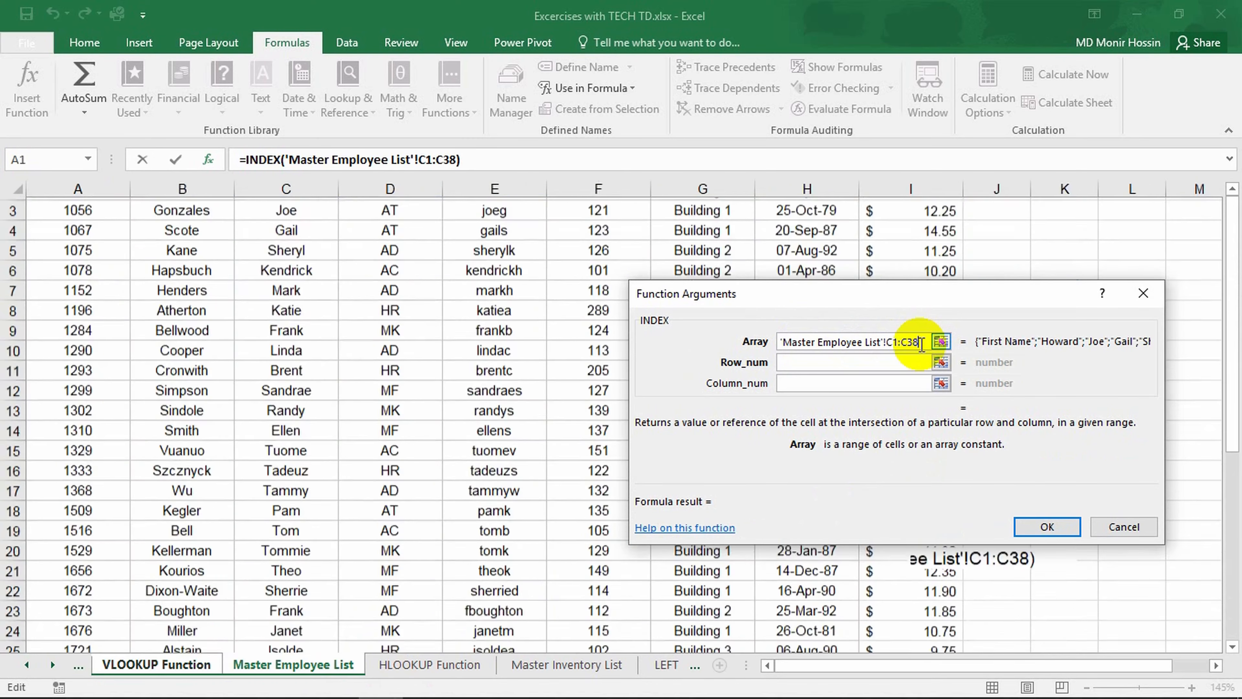
key("ctrl+a")
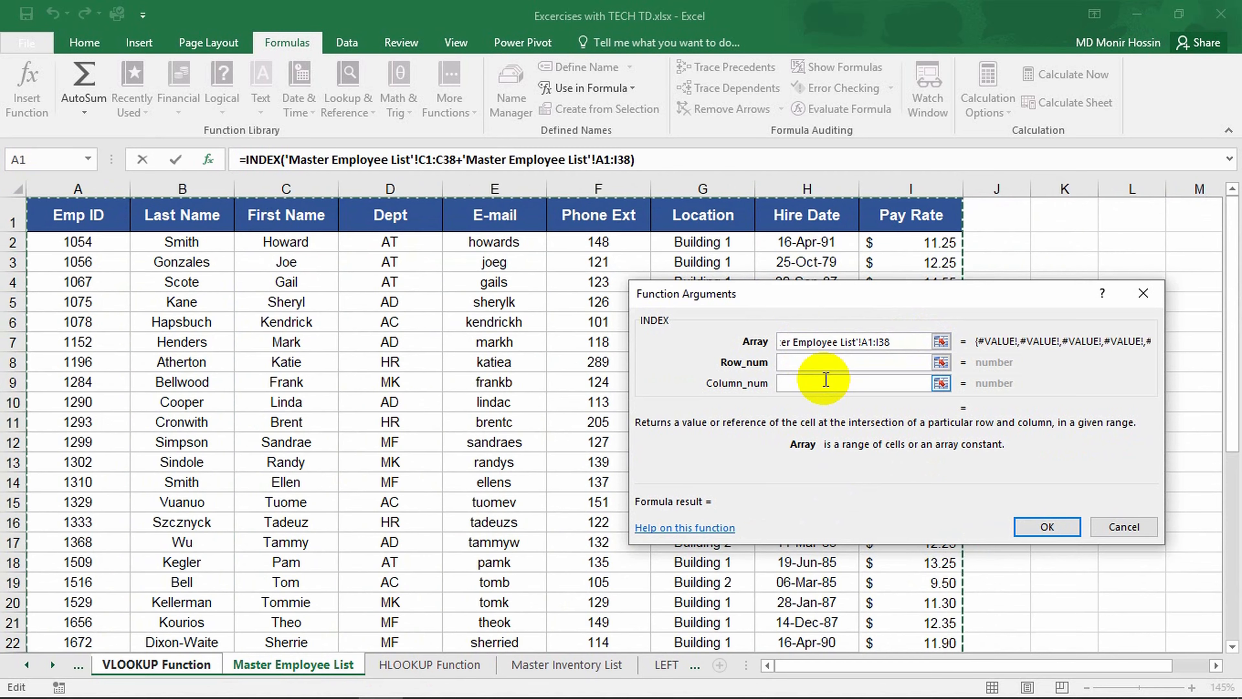
left_click(631, 421)
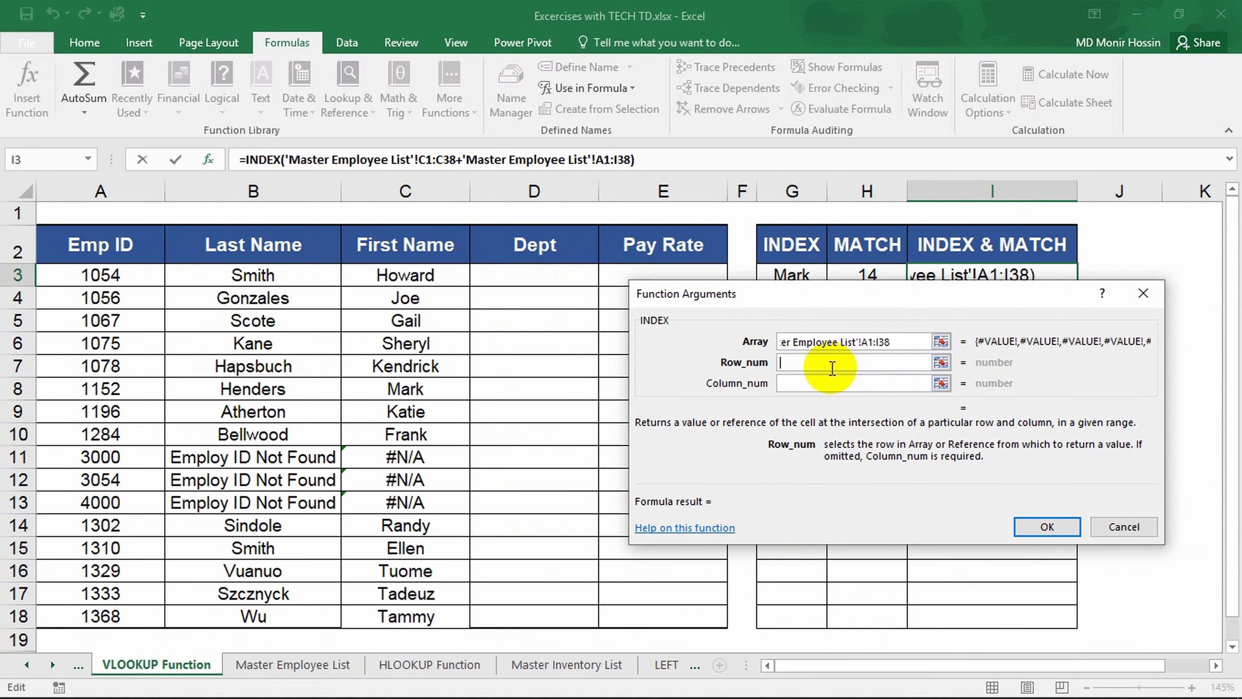
Nest a MATCH function in the INDEX row number argument and set its lookup value to A18.
left_click(832, 368)
type("Match")
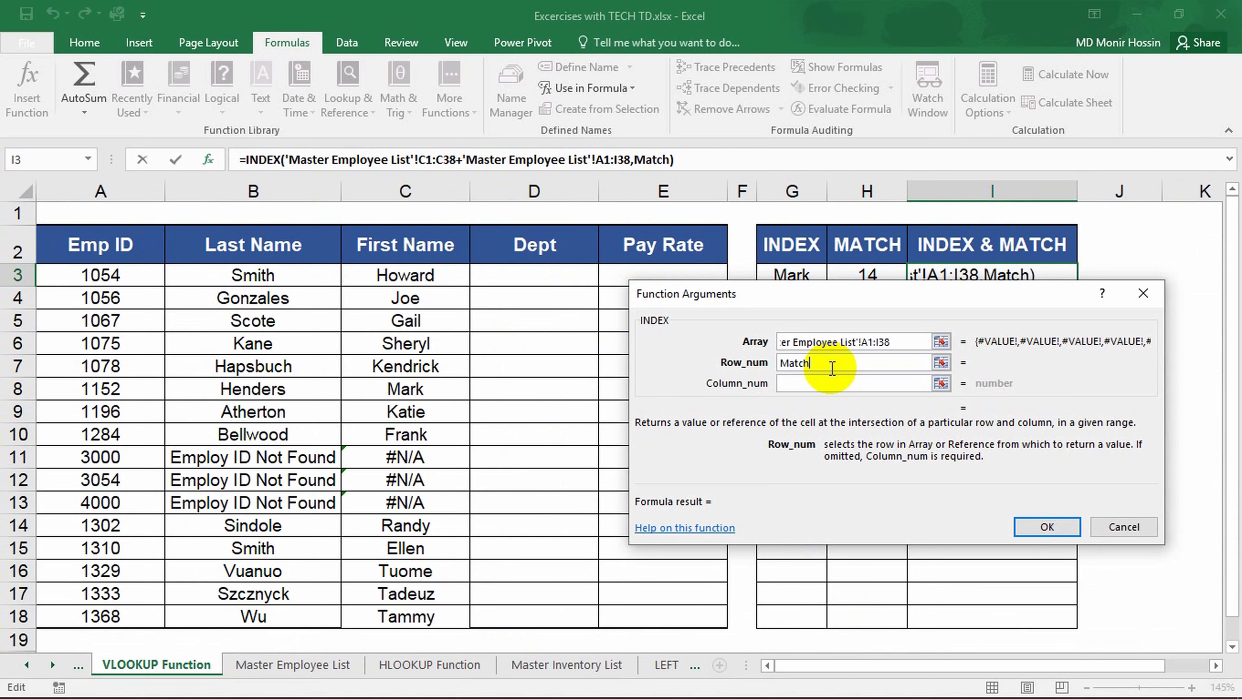
type("(")
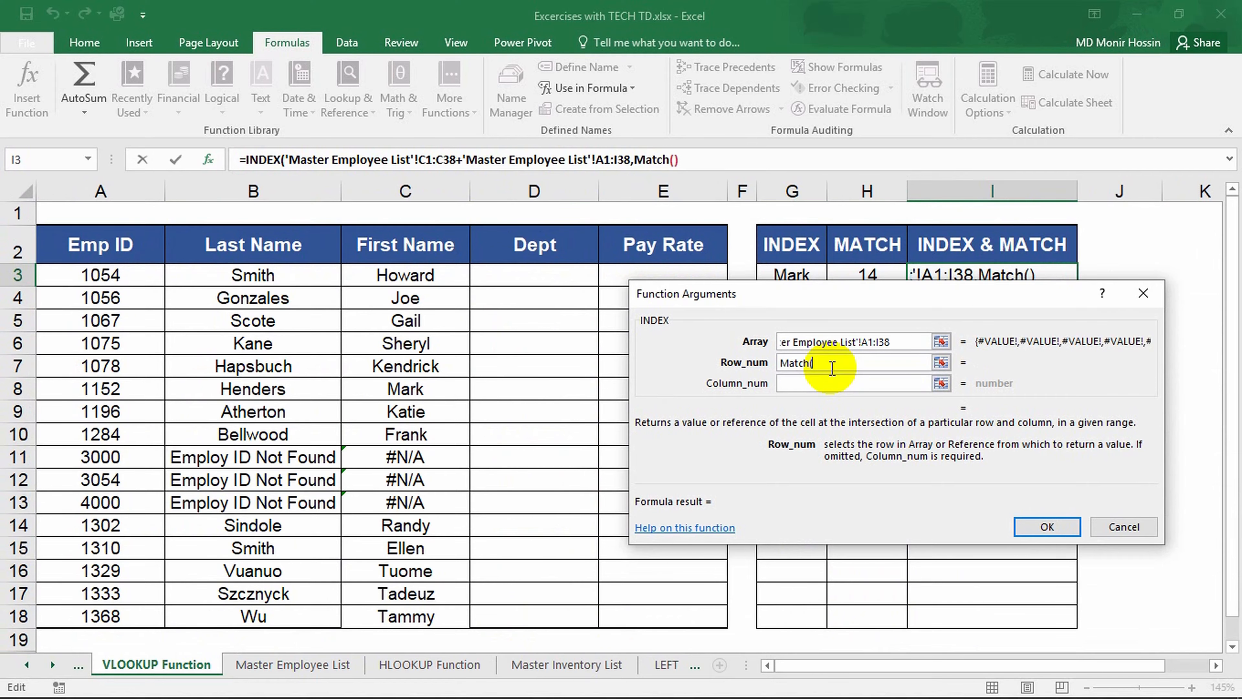
left_click(658, 159)
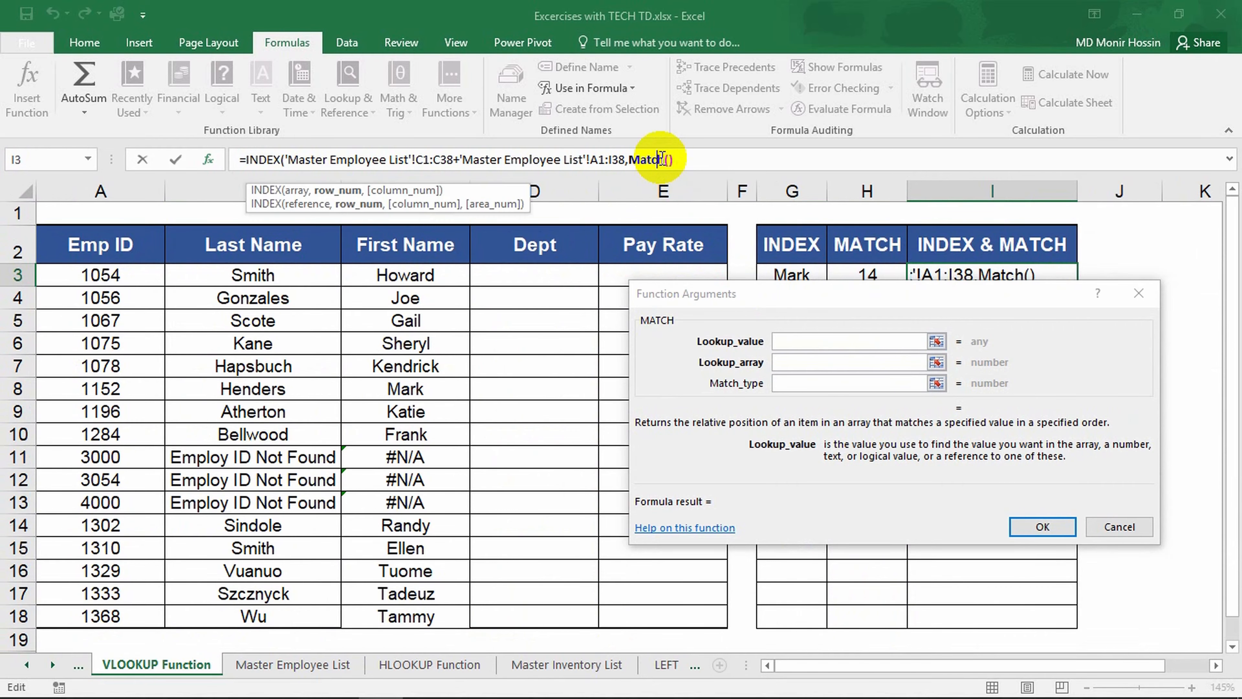
left_click(861, 341)
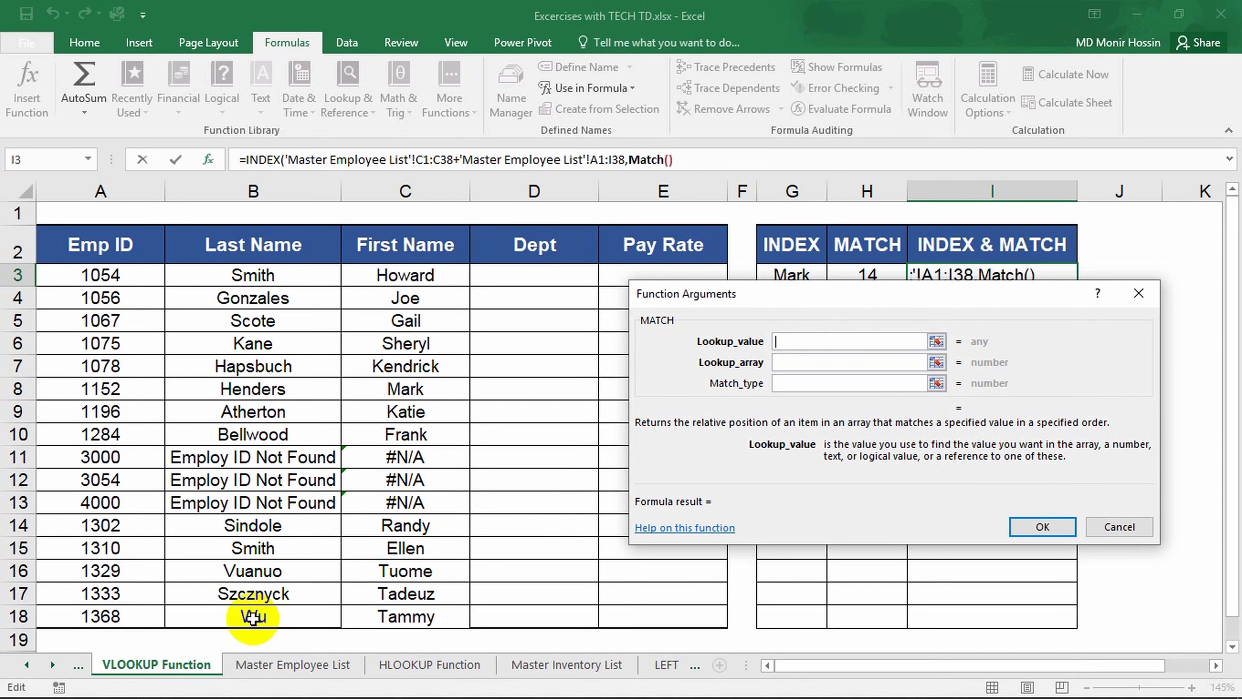
left_click(104, 617)
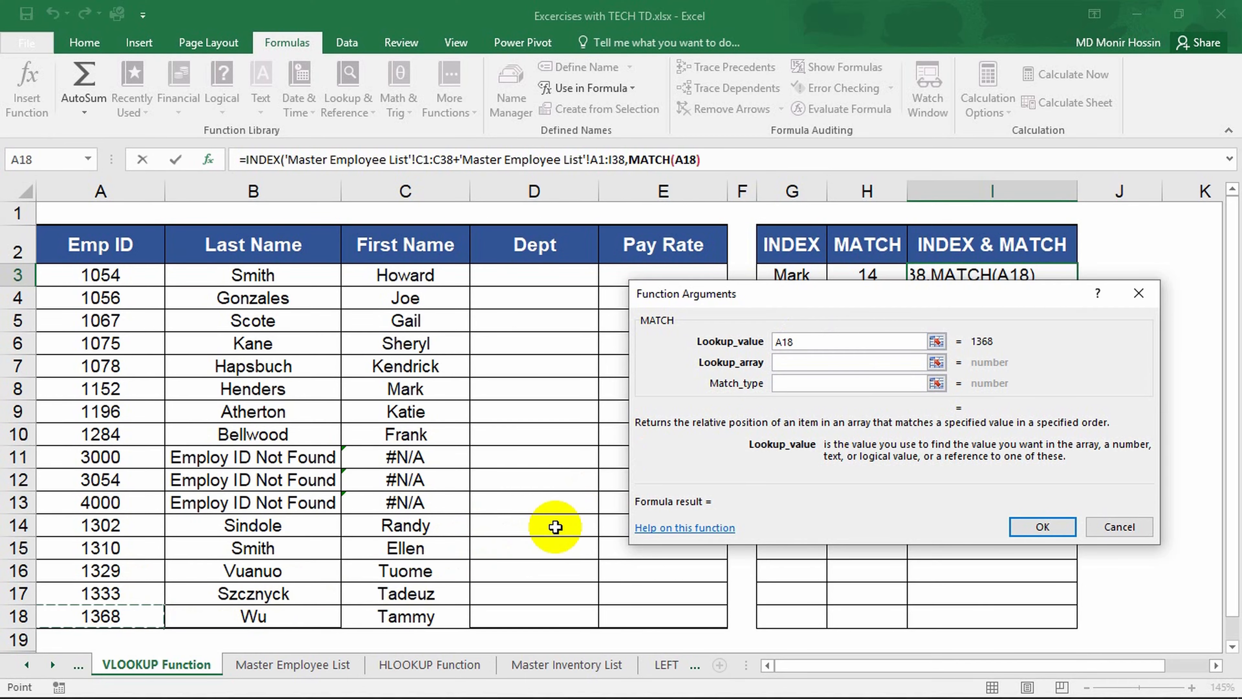
Set the MATCH lookup array to Master Employee List A1:A38 and match type to true, and complete the INDEX formula.
left_click(876, 363)
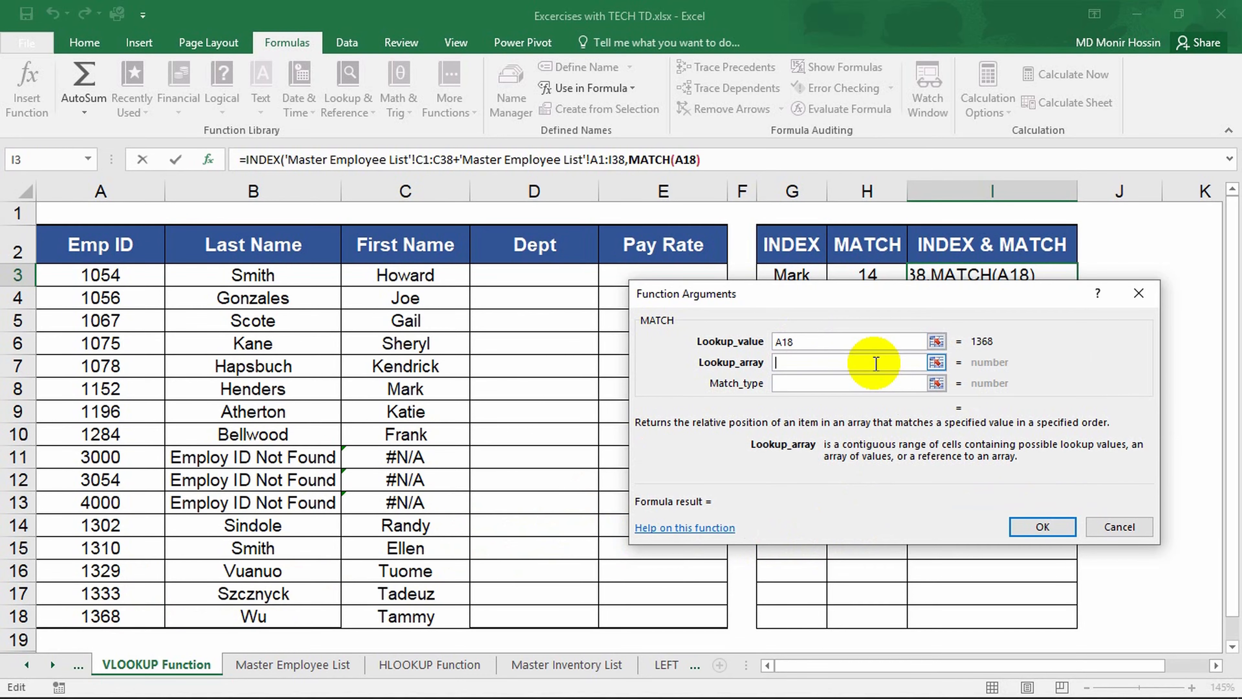
left_click(305, 666)
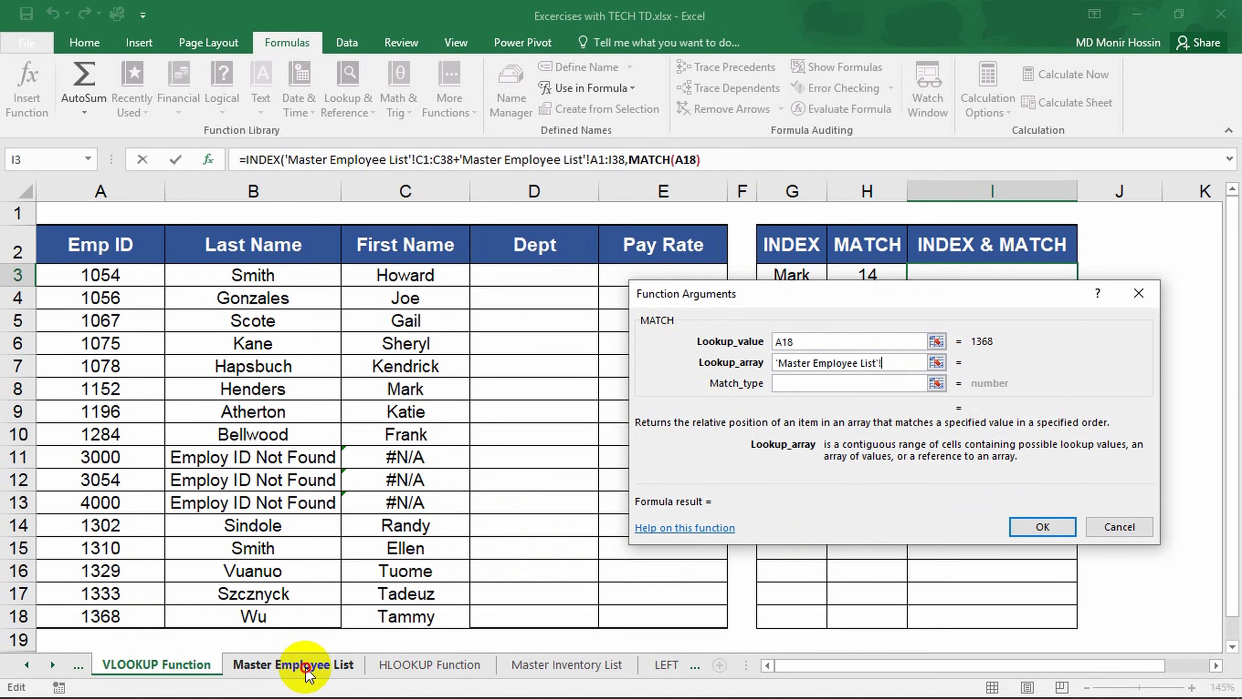
left_click(95, 222)
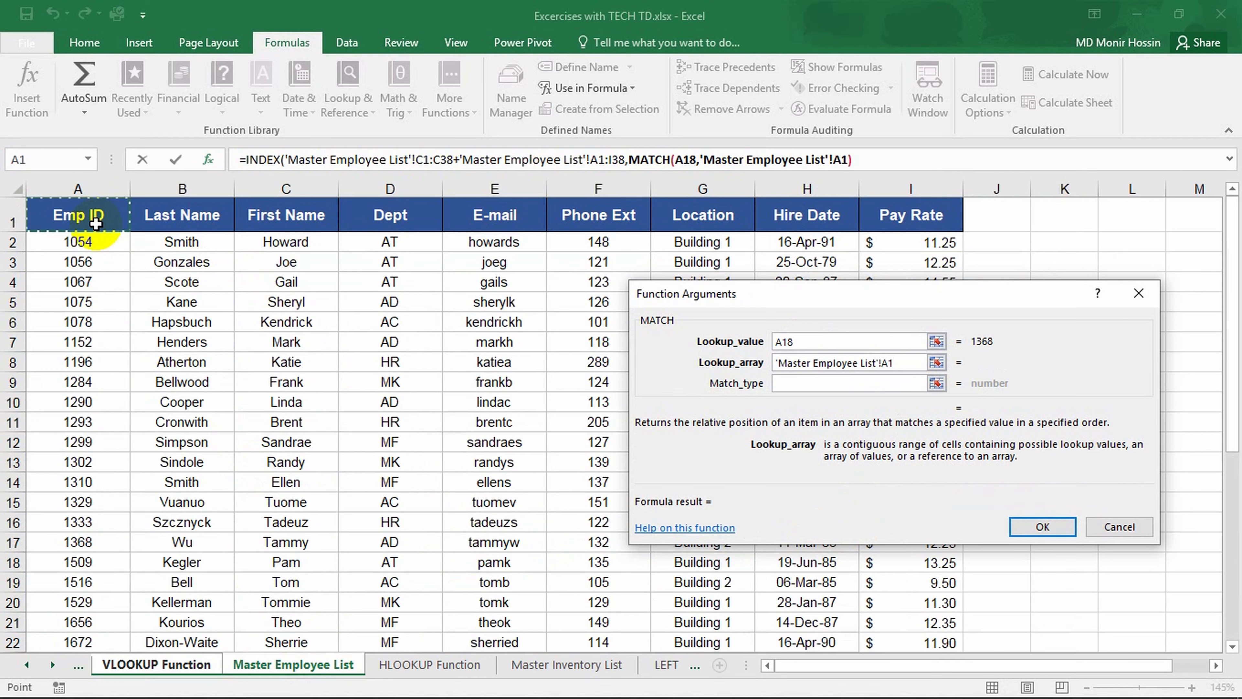
key("ctrl+shift+Down")
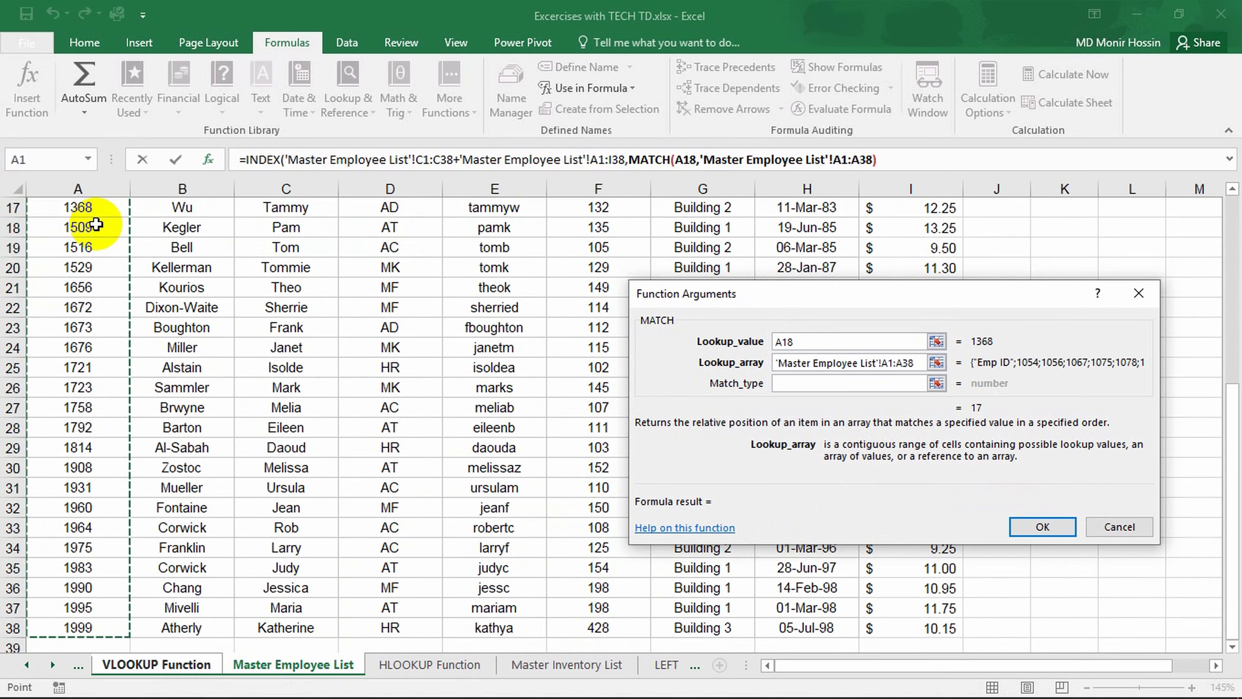
left_click(809, 381)
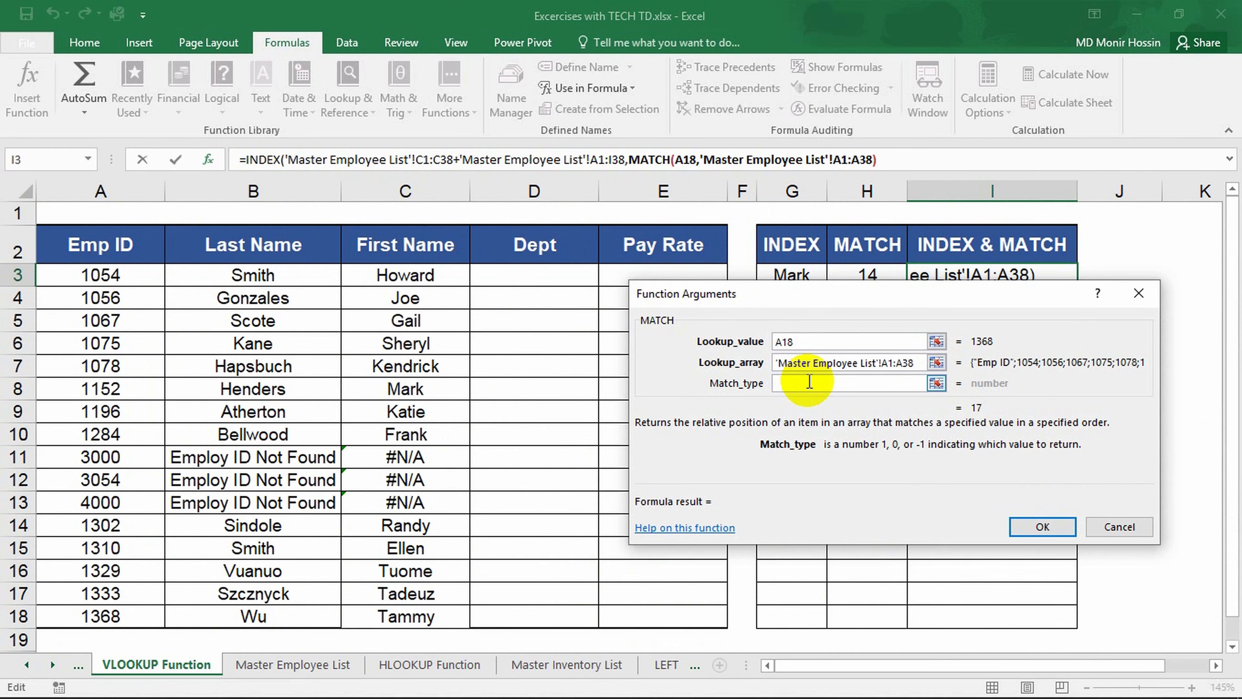
type("true")
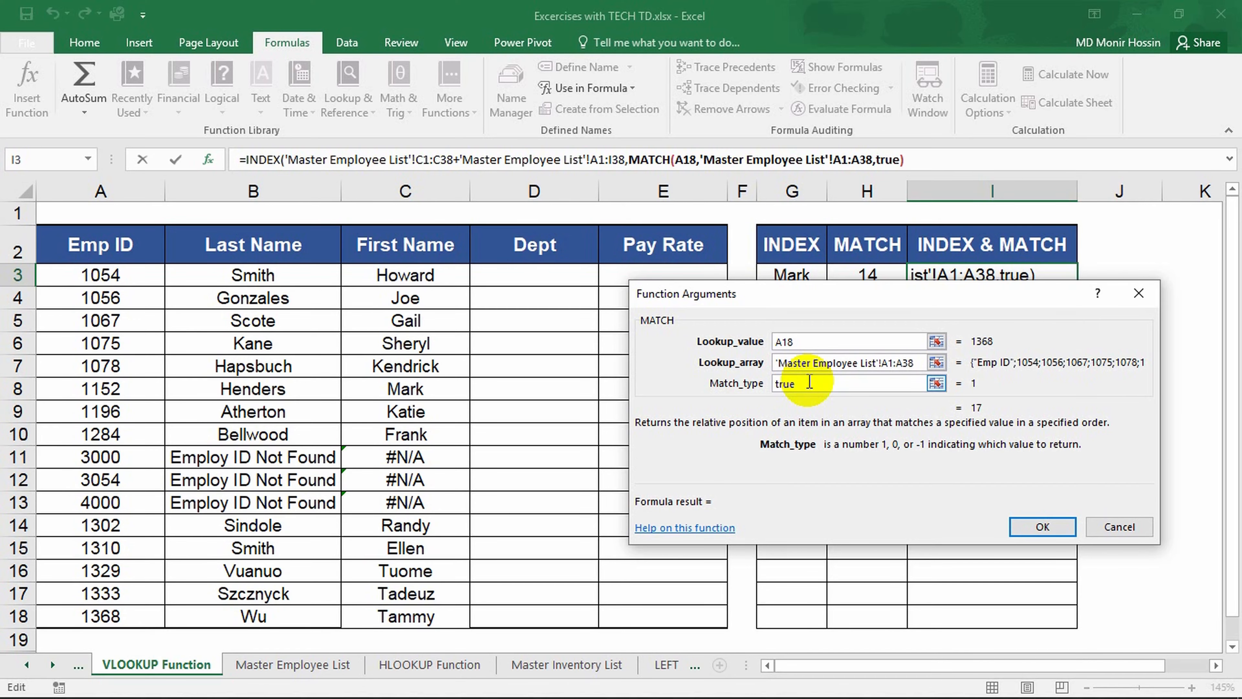
left_click(266, 161)
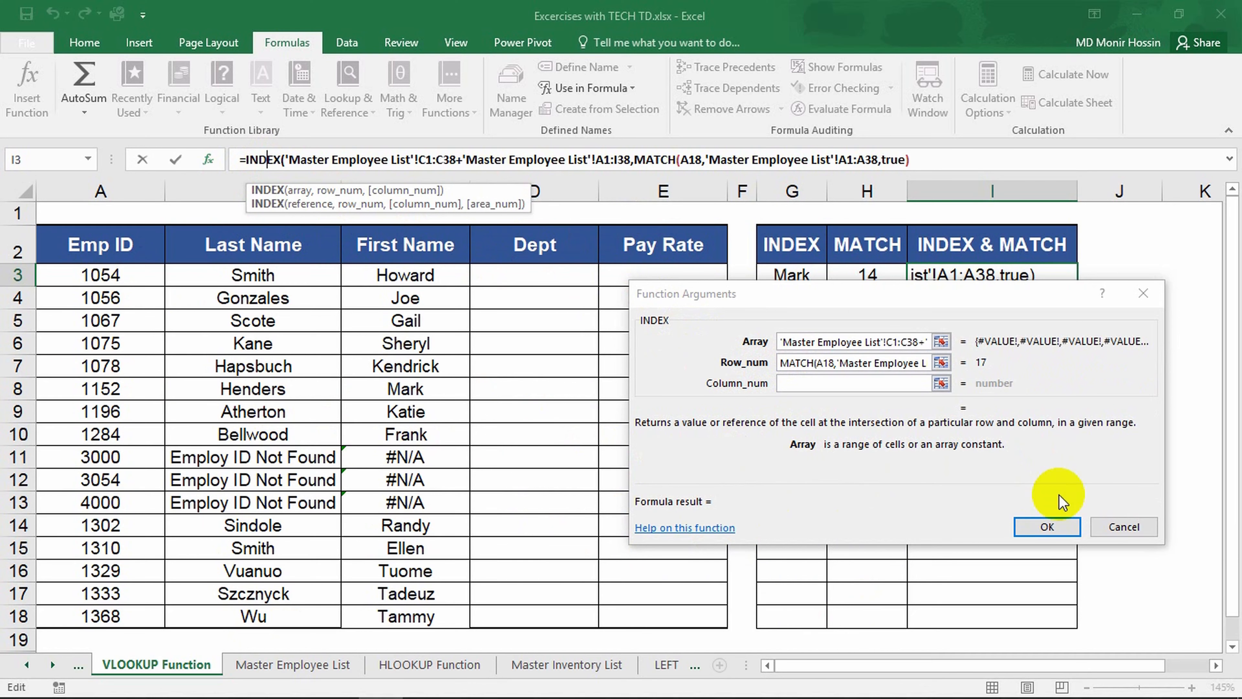
left_click(1061, 528)
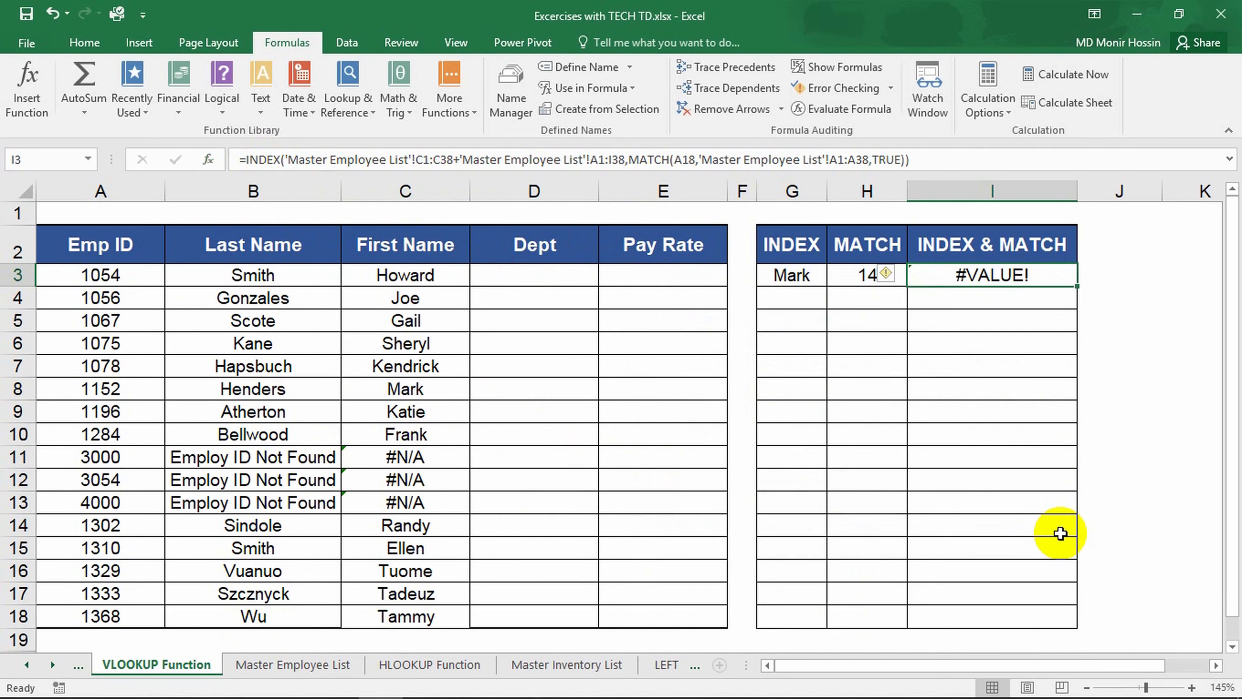
Check the error options for I3 and delete the cell's formula.
left_click(889, 275)
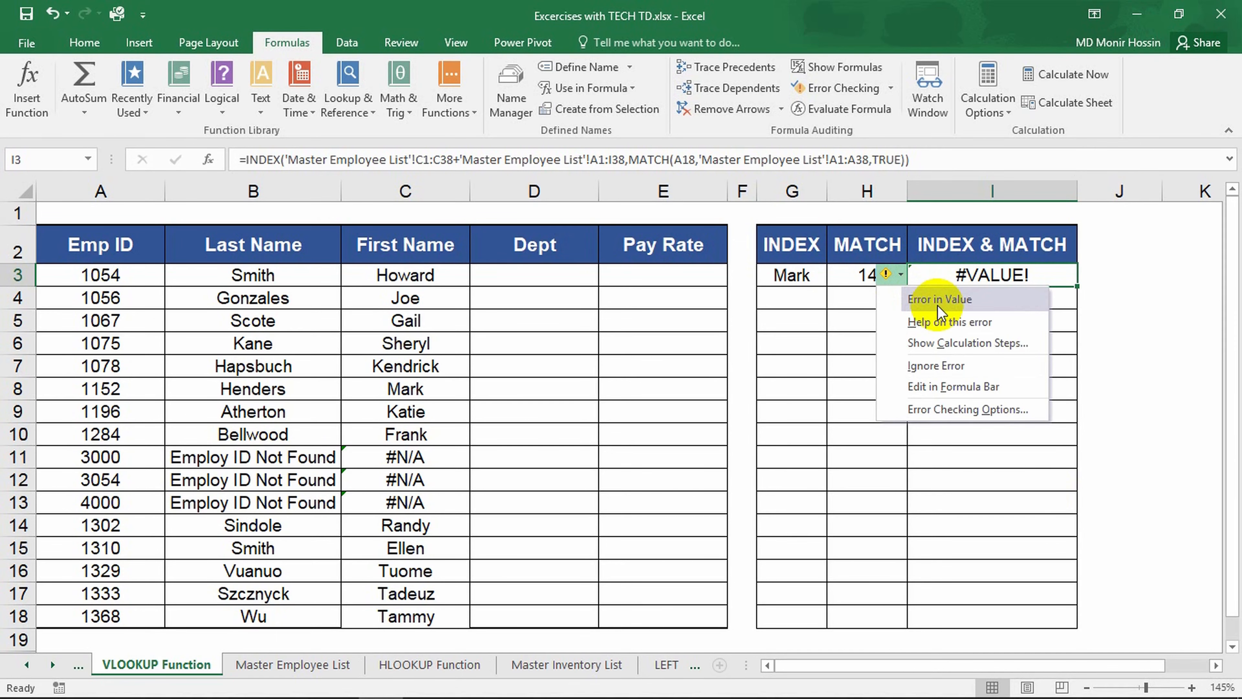
left_click(1103, 305)
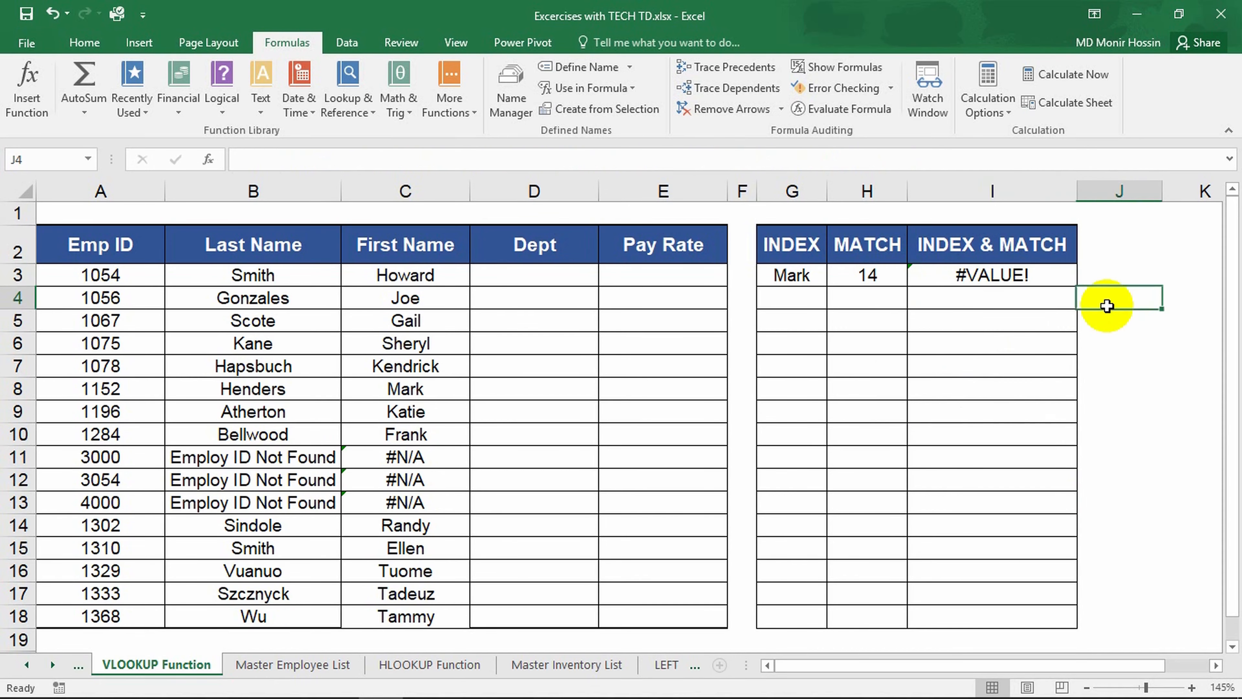
left_click(1039, 277)
key("Delete")
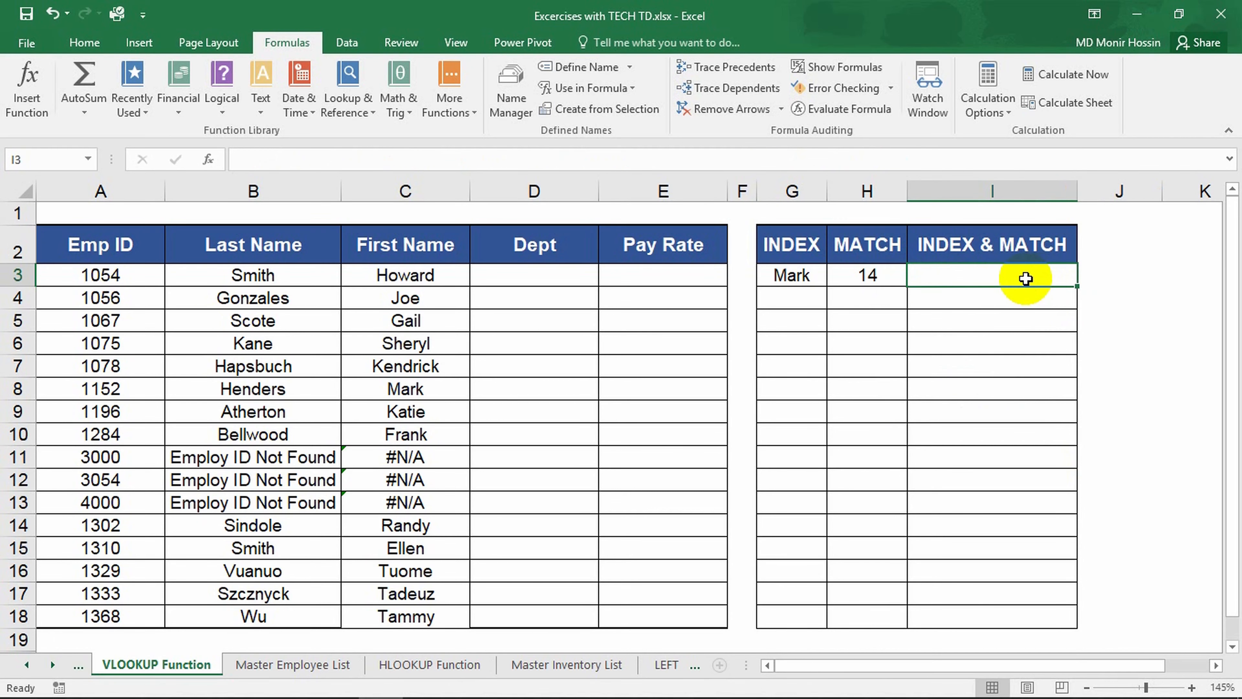
Insert a new INDEX function in I3 with the First Name range C1:C38 on the Master Employee List sheet as array.
left_click(352, 109)
left_click(375, 327)
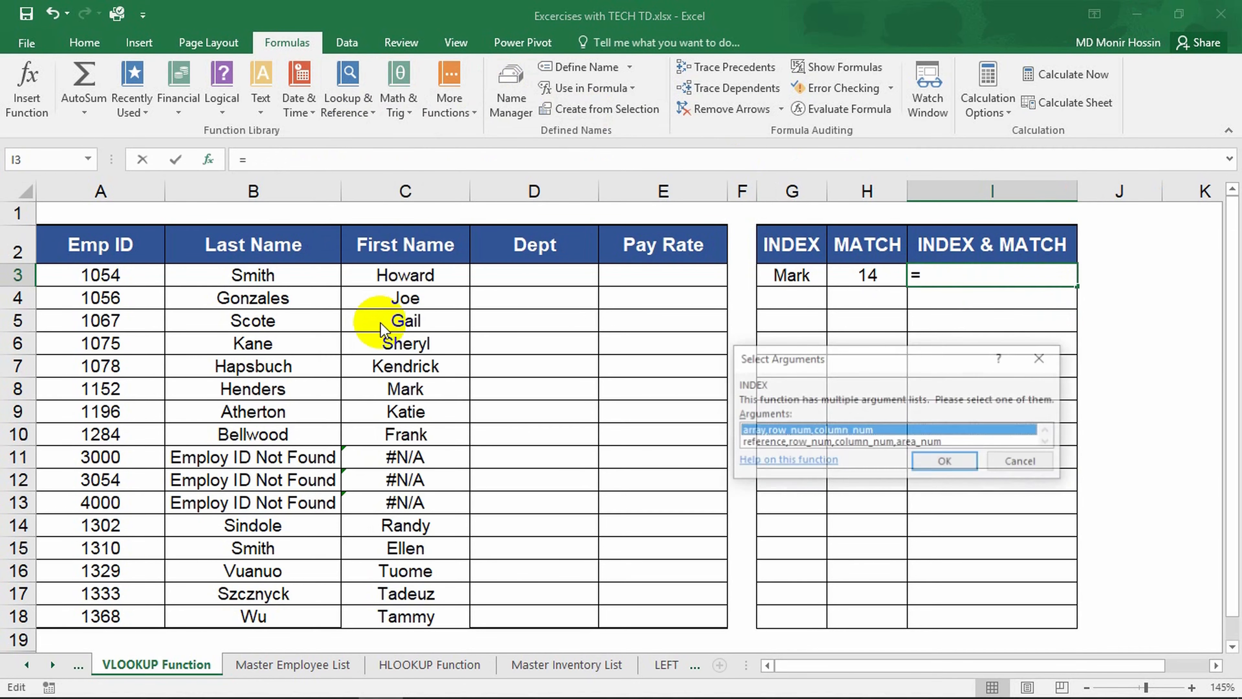
left_click(866, 461)
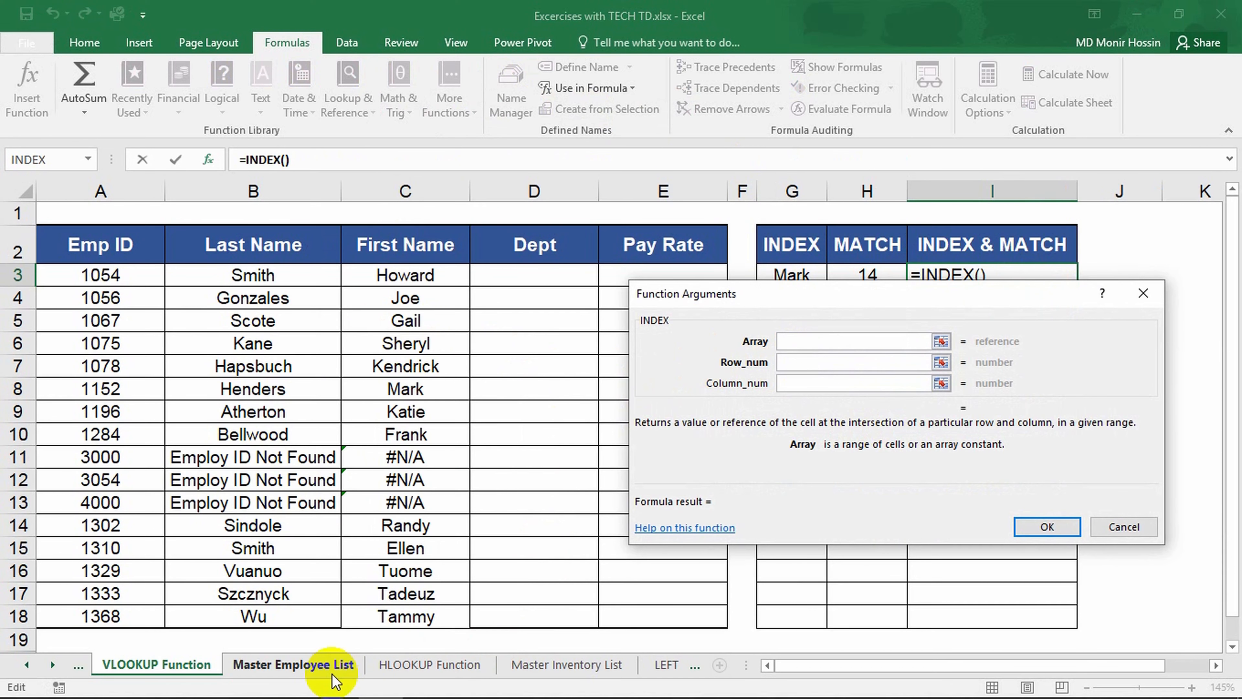
left_click(298, 664)
scroll(299, 199, "up", 4)
scroll(299, 198, "up", 2)
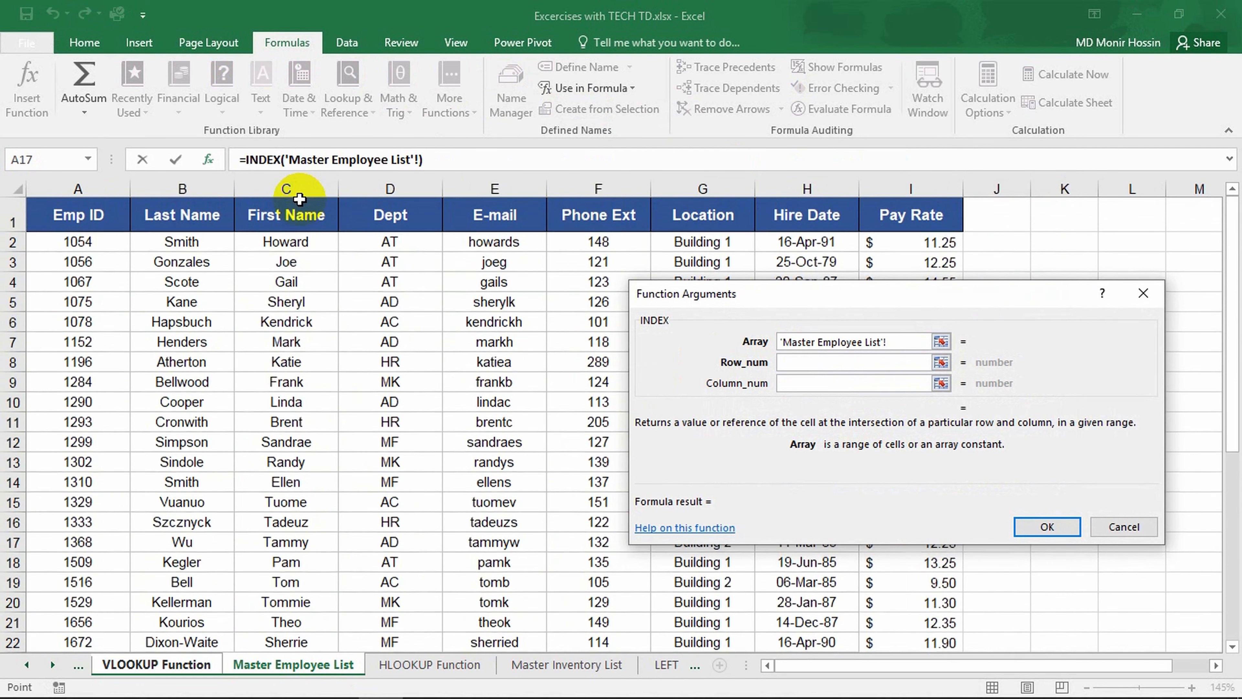
left_click(292, 218)
key("ctrl+shift+Down")
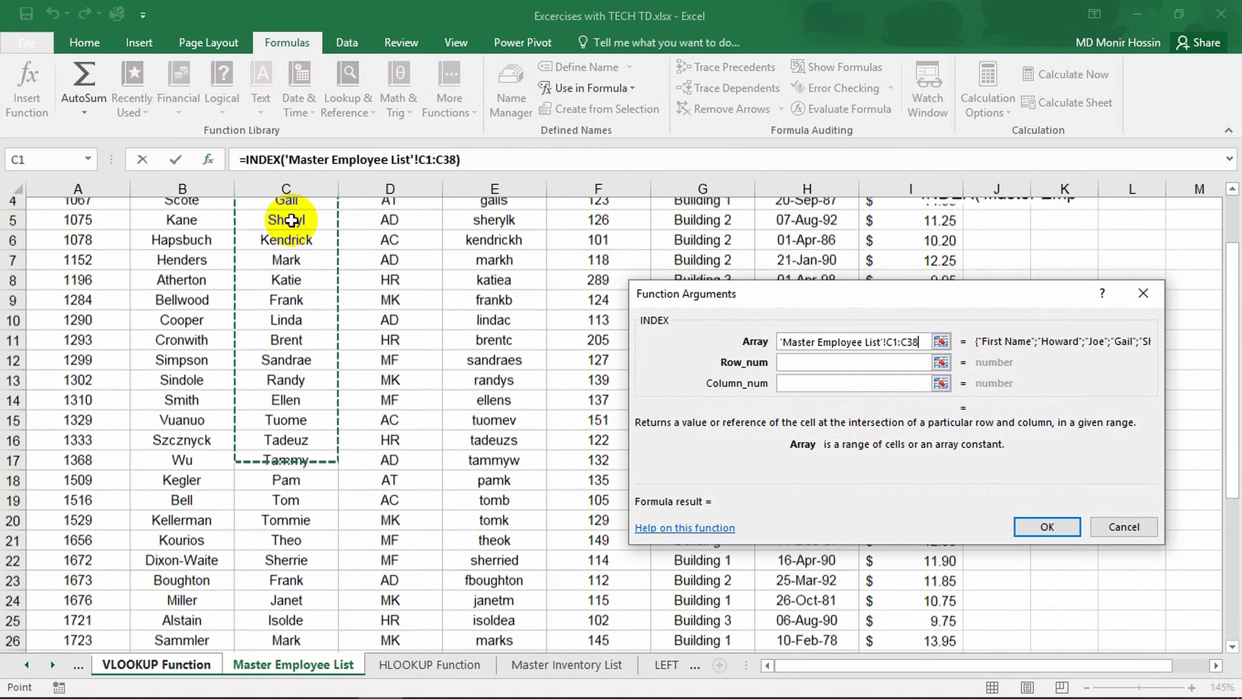
Nest a MATCH function as the INDEX row number and use A17 as its lookup value.
left_click(787, 365)
left_click(800, 362)
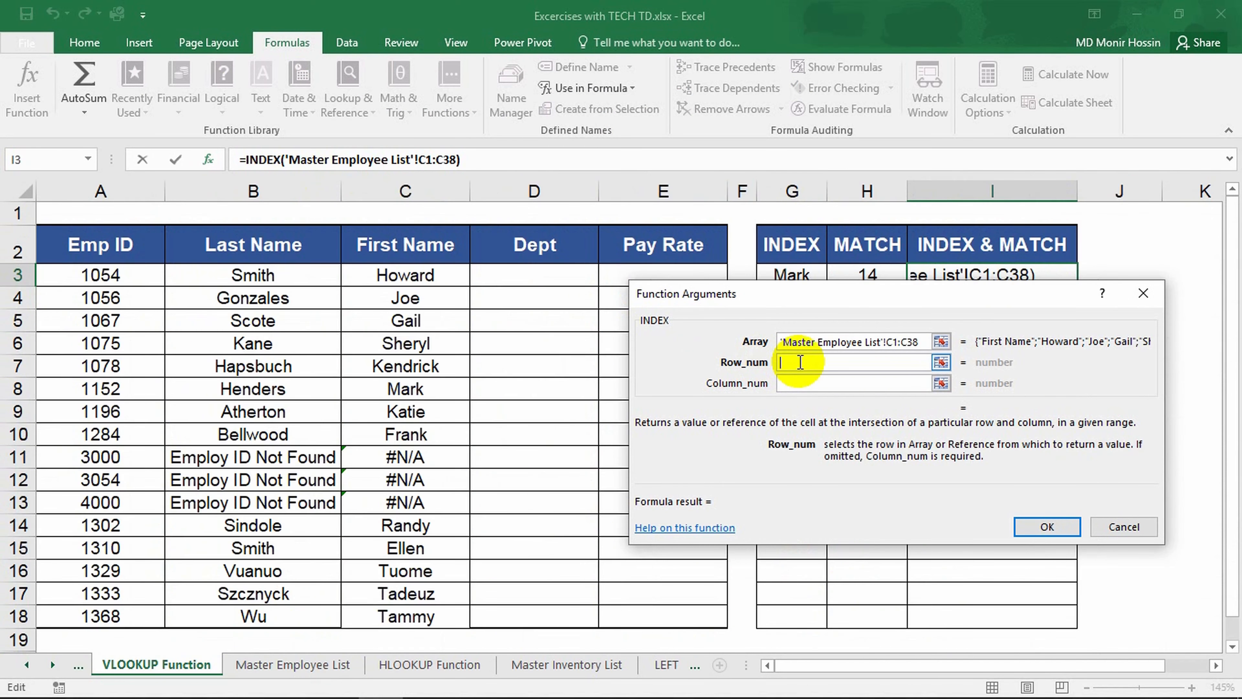
type("Match(")
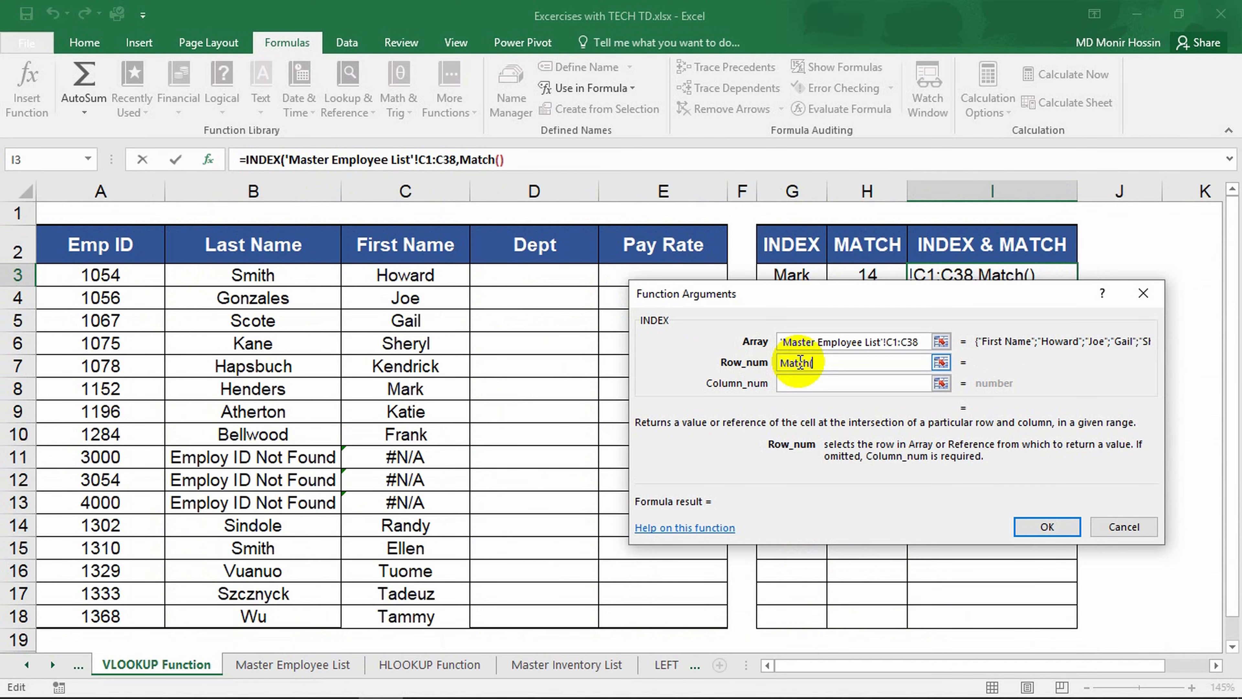
left_click(489, 161)
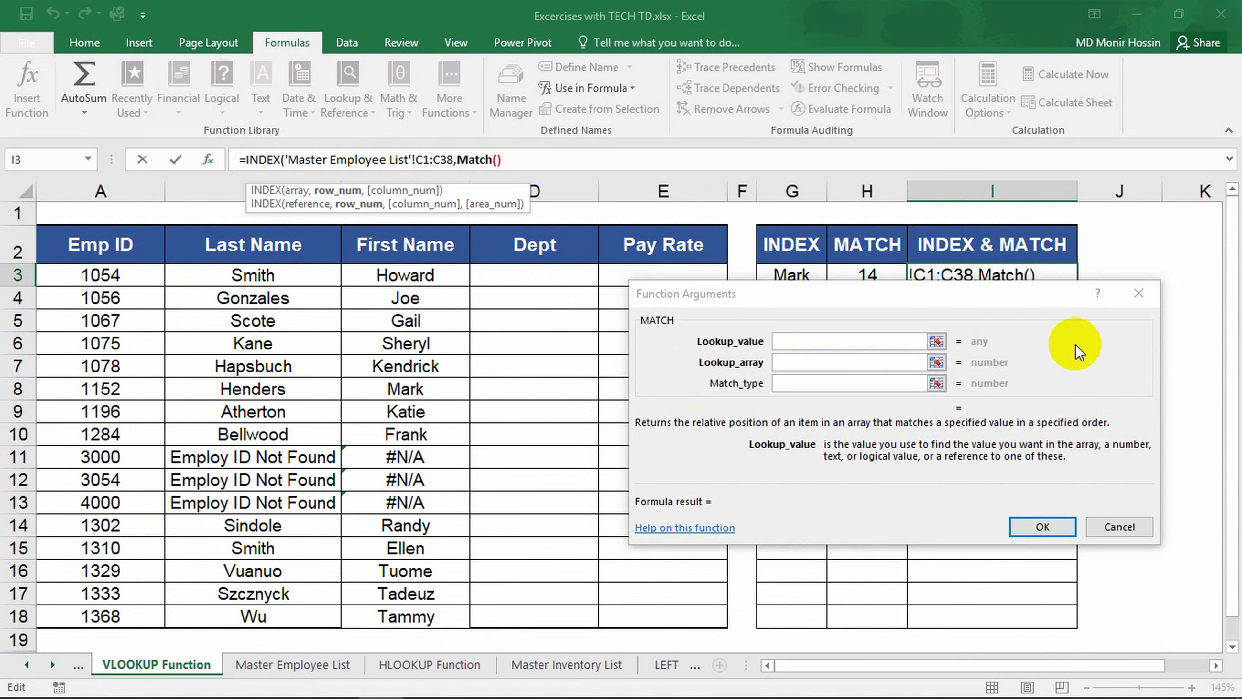
left_click(866, 342)
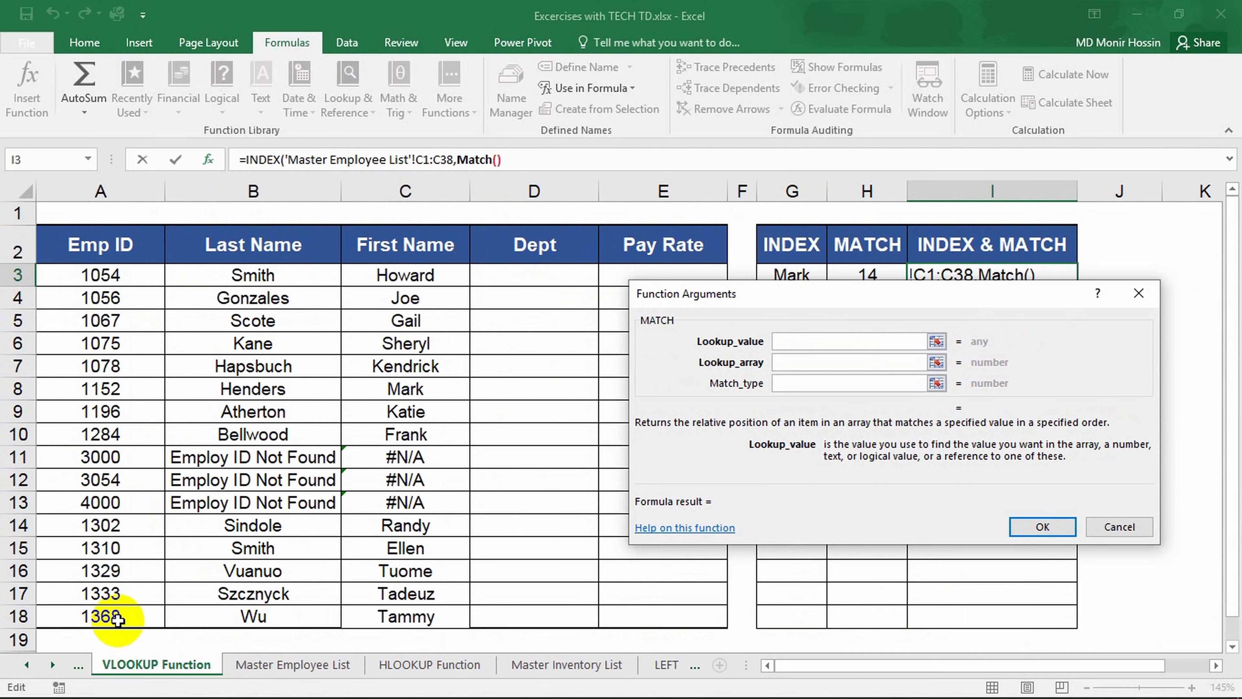
left_click(98, 592)
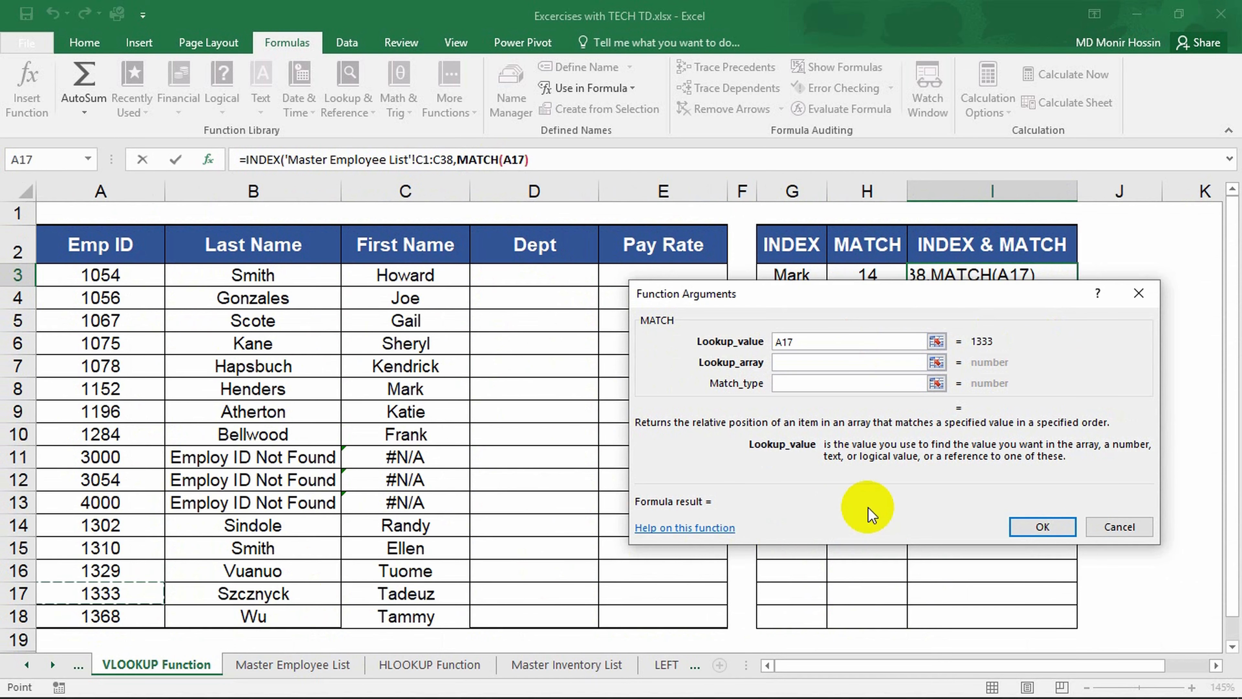
Set the nested MATCH lookup array to the Emp ID range A1:A38 on the Master Employee List sheet.
left_click(807, 362)
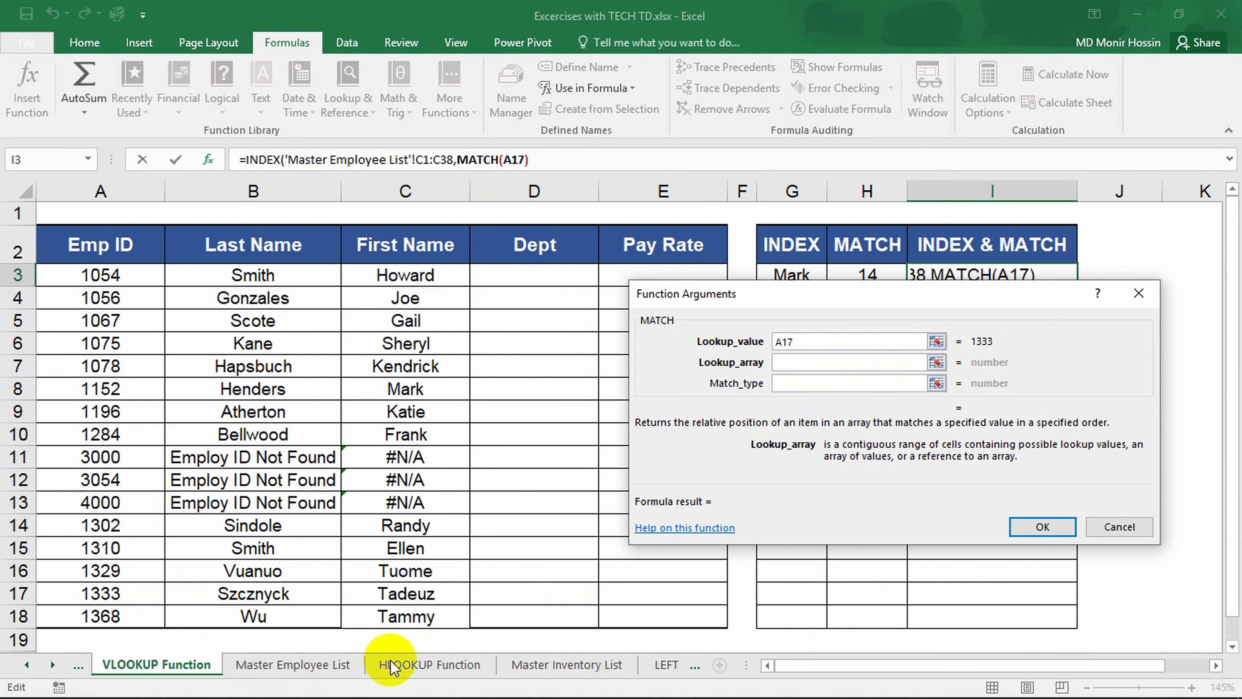
left_click(315, 665)
scroll(95, 207, "up", 6)
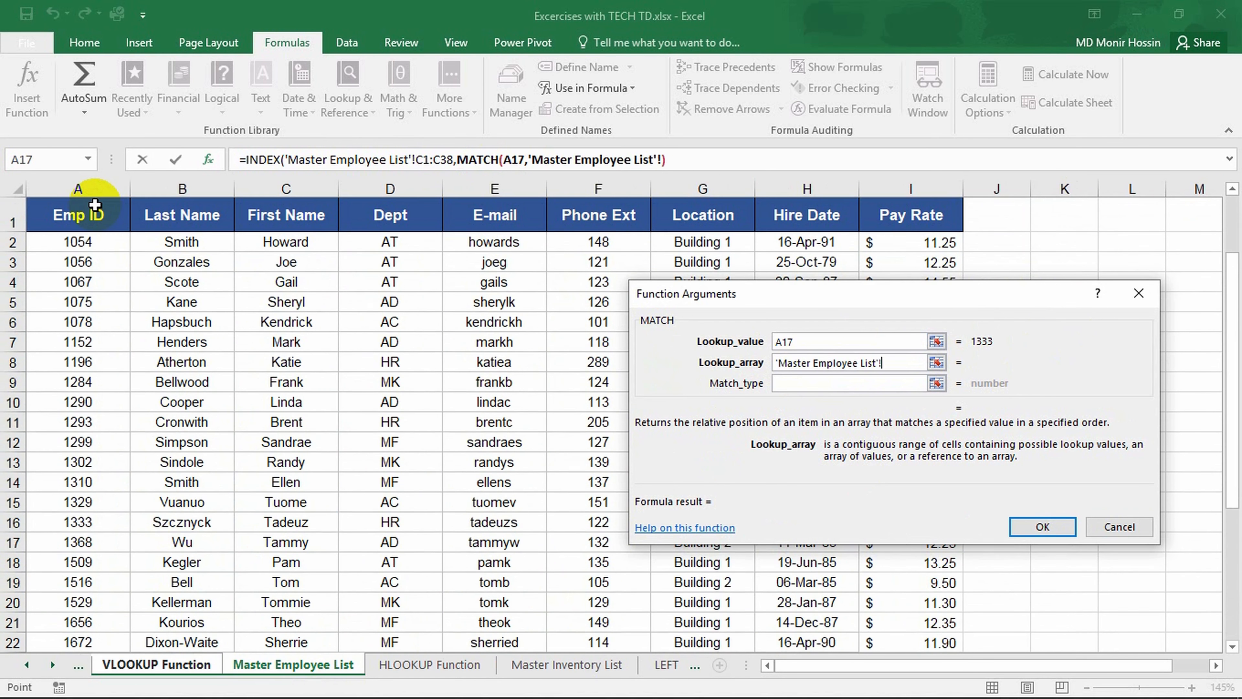
left_click(94, 215)
key("ctrl+shift+Down")
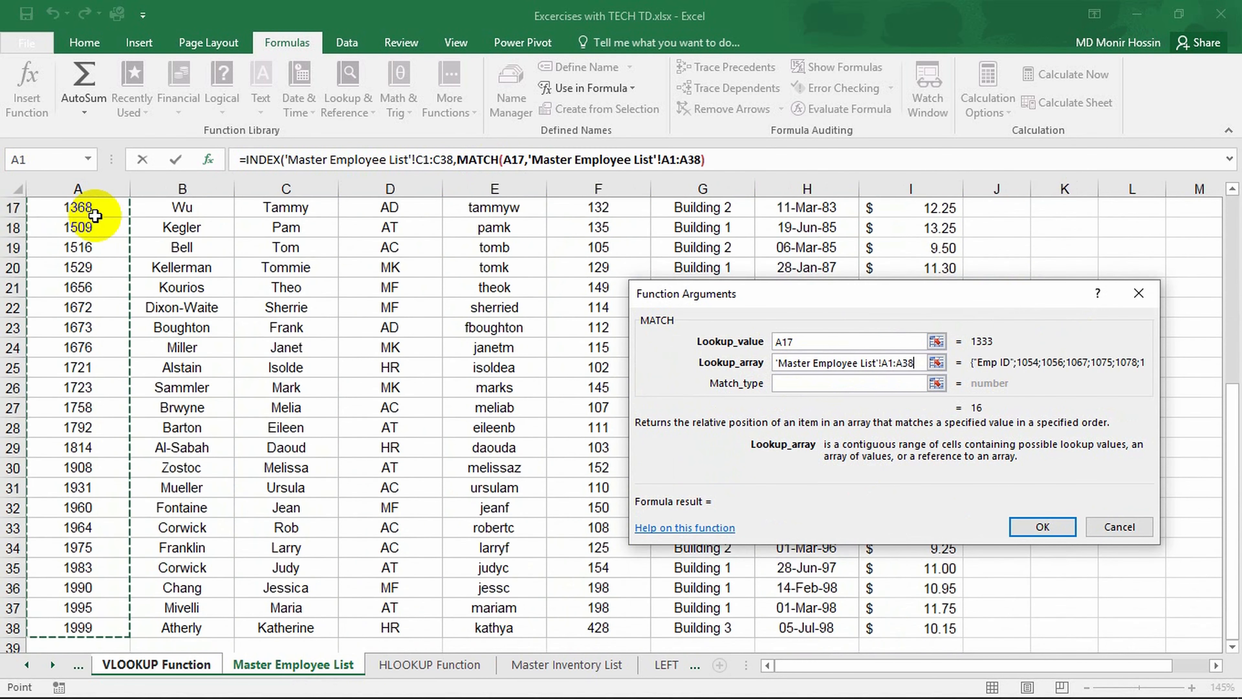
Set the MATCH type to True, return to the outer INDEX arguments, and complete the combined formula in I3.
left_click(824, 383)
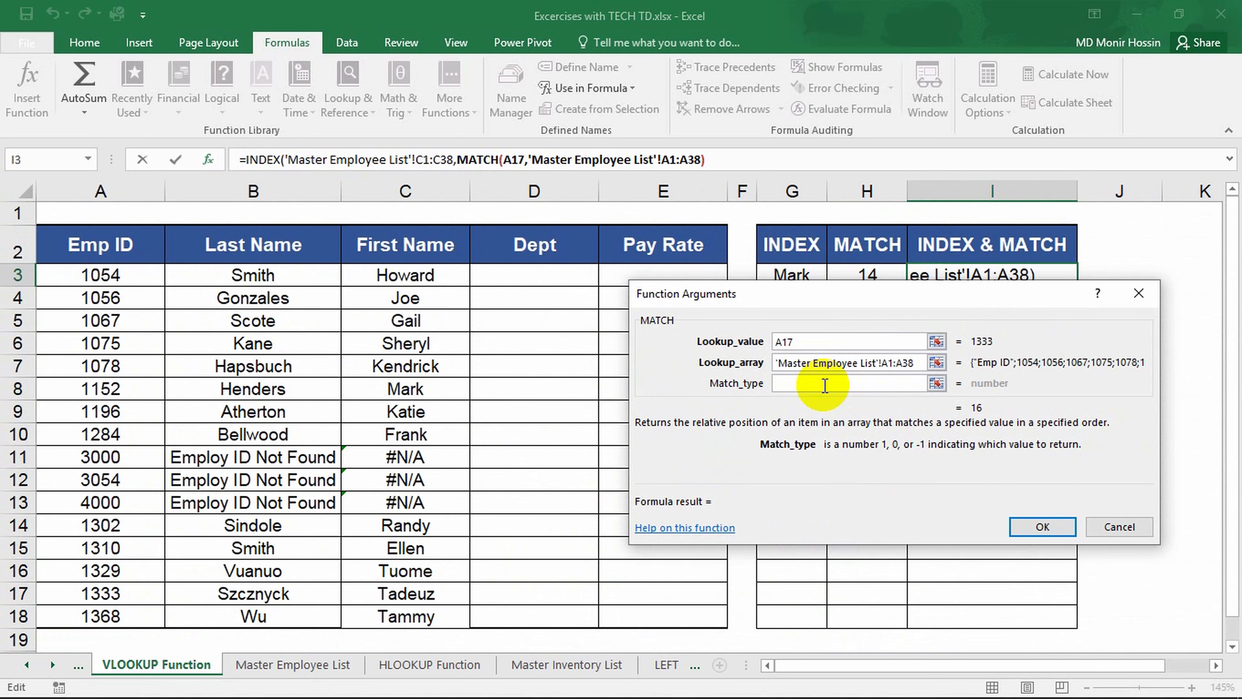
type("True")
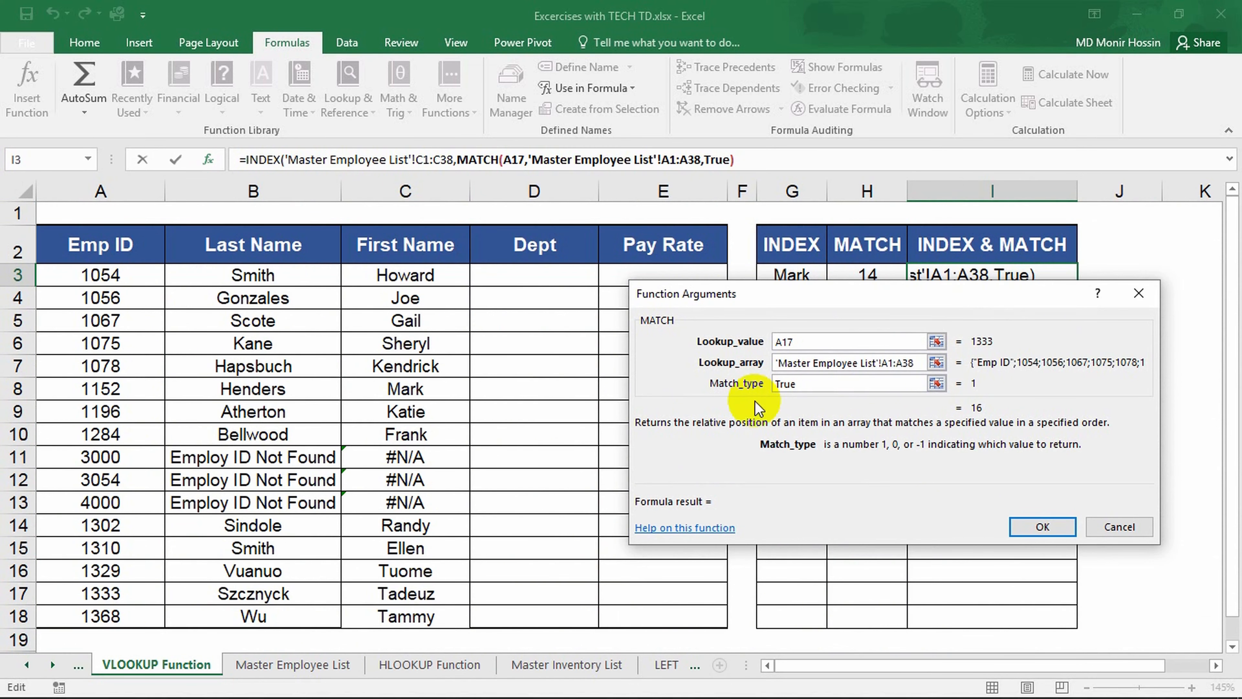
left_click(281, 161)
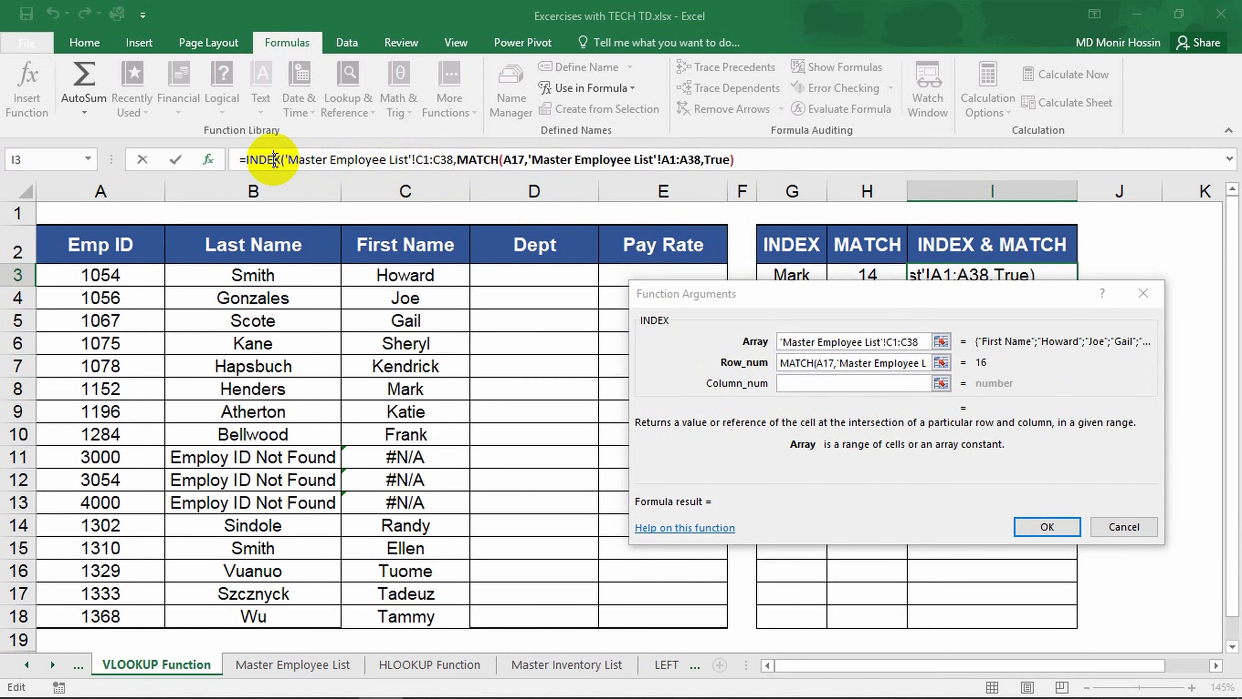
left_click(1040, 531)
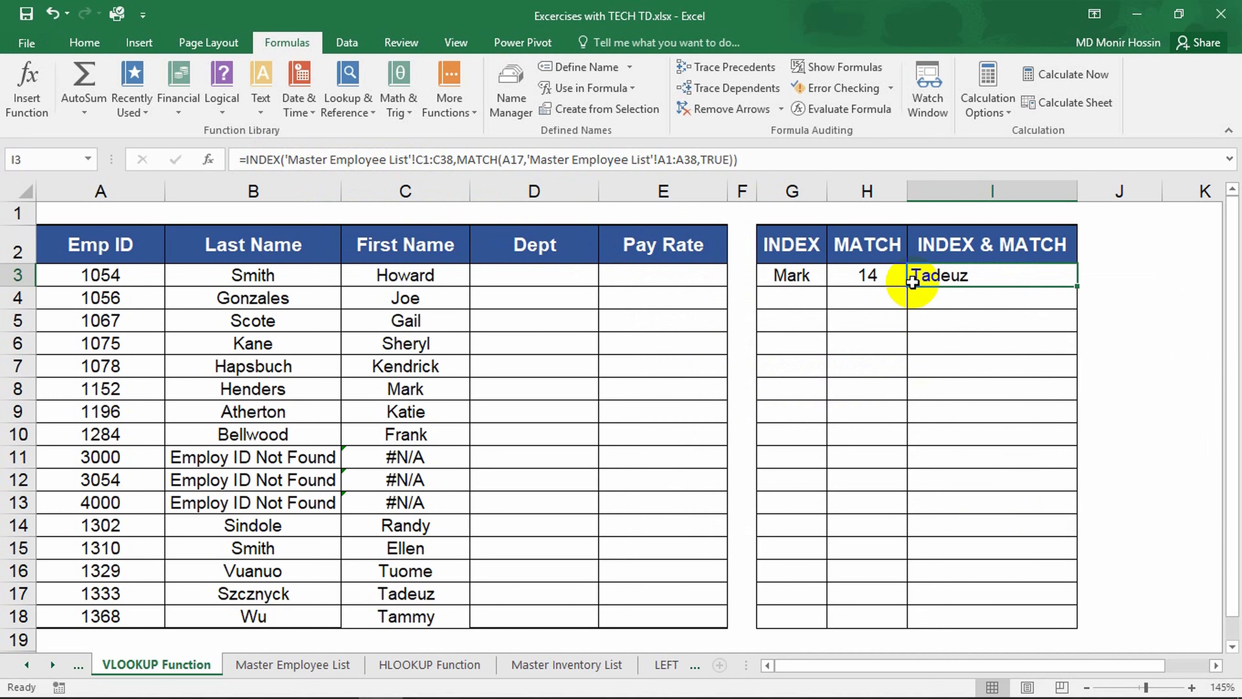